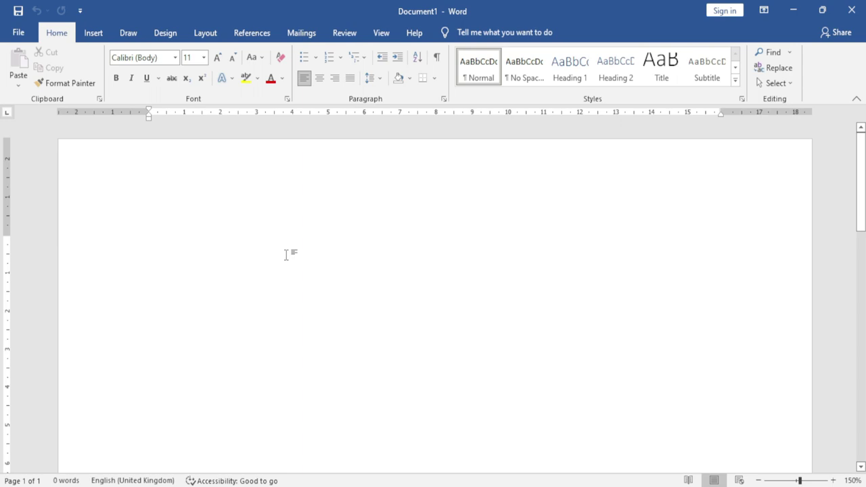
Generate 239 words of sample paragraphs with =rand() on the first line.
type("=")
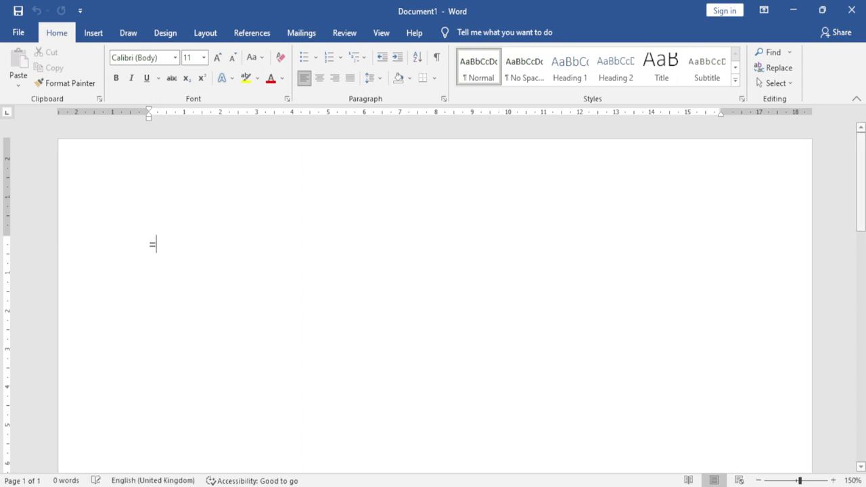
type("rand")
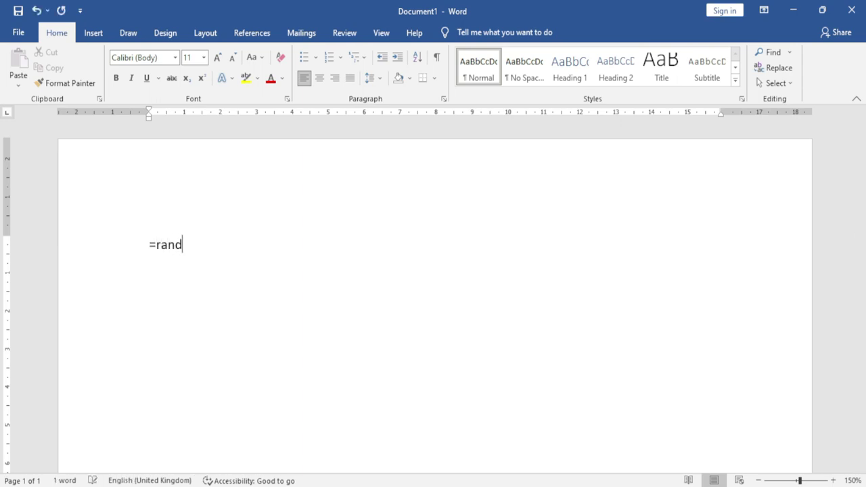
type("(")
key("Return")
scroll(250, 269, "up", 3)
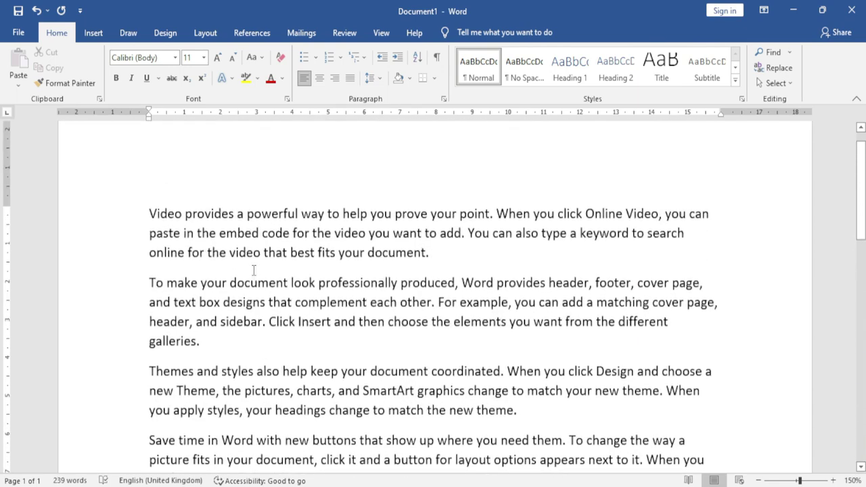
scroll(227, 312, "down", 1)
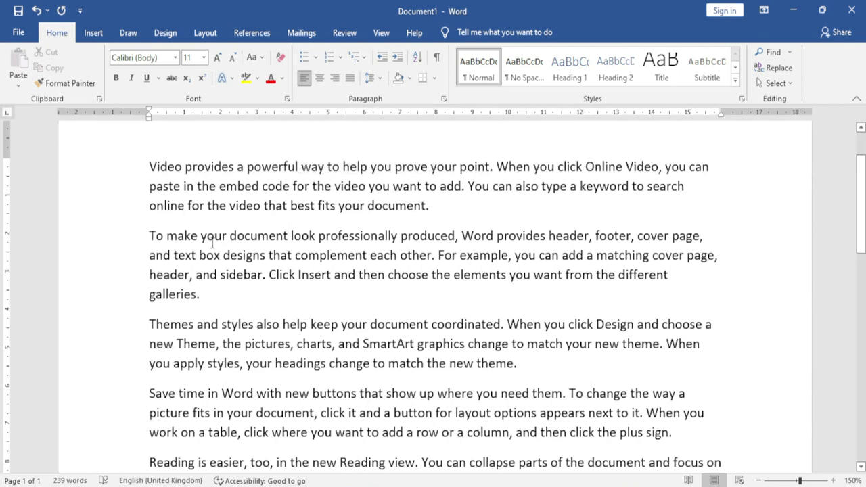
Add bullets gdfghfhfgh, fghfghf, fghfgh, ghfgh, then end the list with an unbulleted line.
left_click(306, 57)
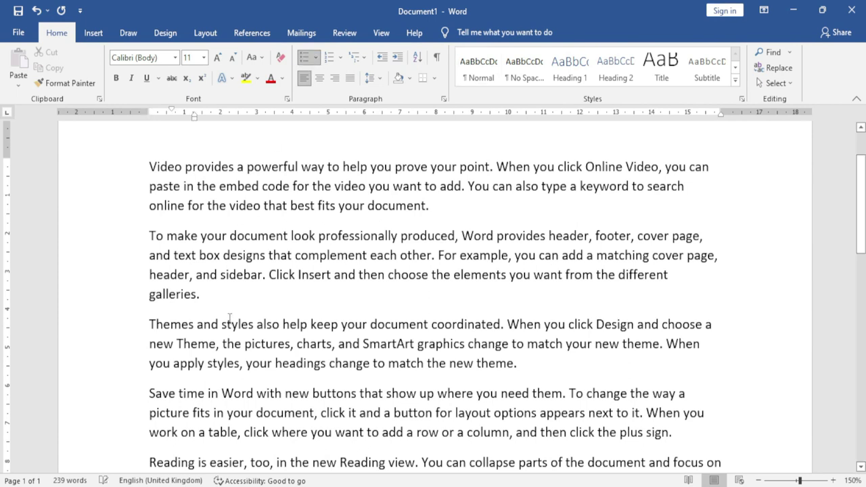
scroll(237, 335, "down", 3)
scroll(209, 338, "down", 1)
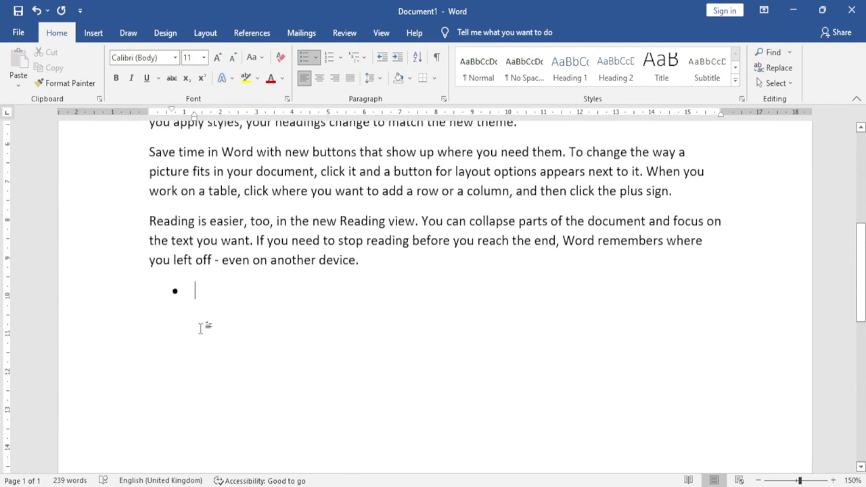
type("gdfghfhfgh")
key("Return")
type("fghfghf")
key("Return")
type("fghfgh")
key("Return")
type("ghfgh")
key("Return")
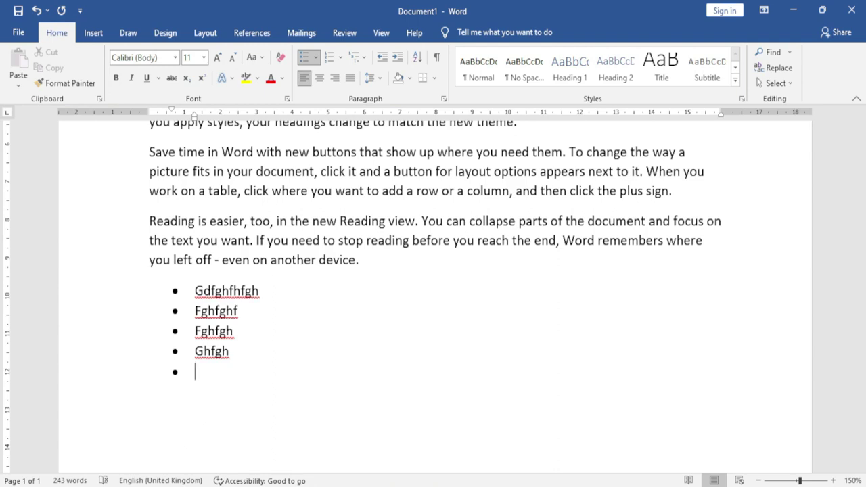
key("Return")
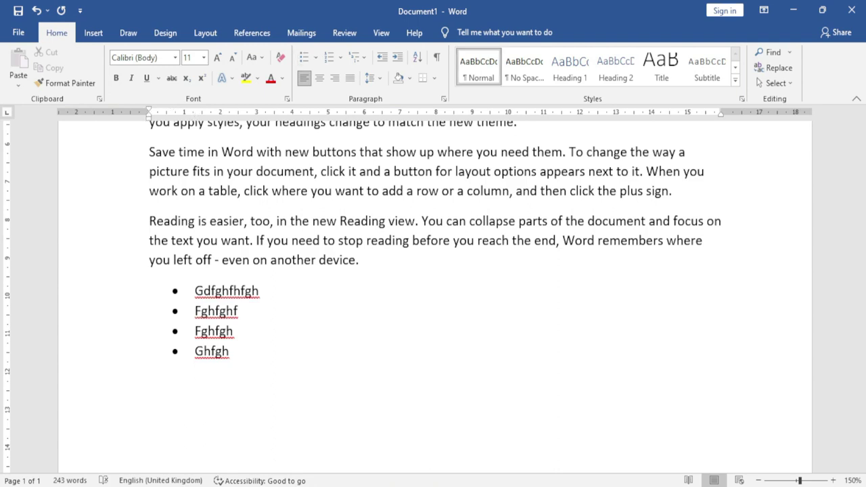
type("fdgfgfdgdfgdfgdf")
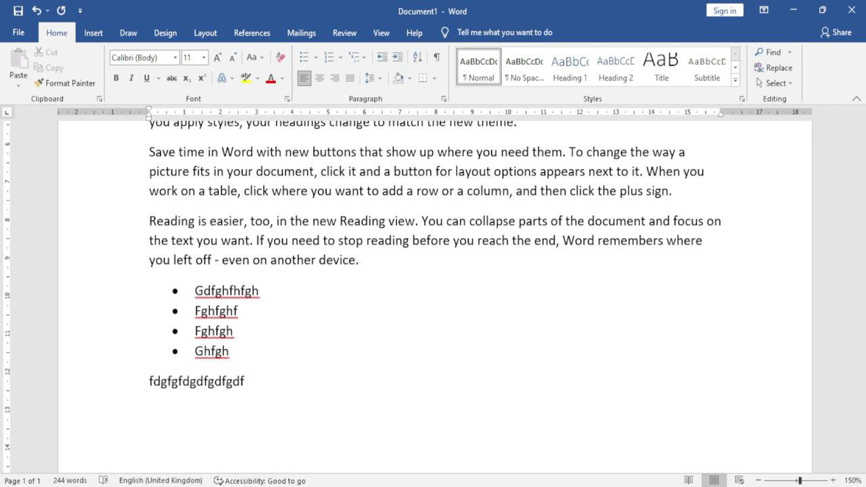
type("gfd")
Define a custom bullet using the Greek theta (Θ) from the Symbol font for the last line.
left_click(315, 58)
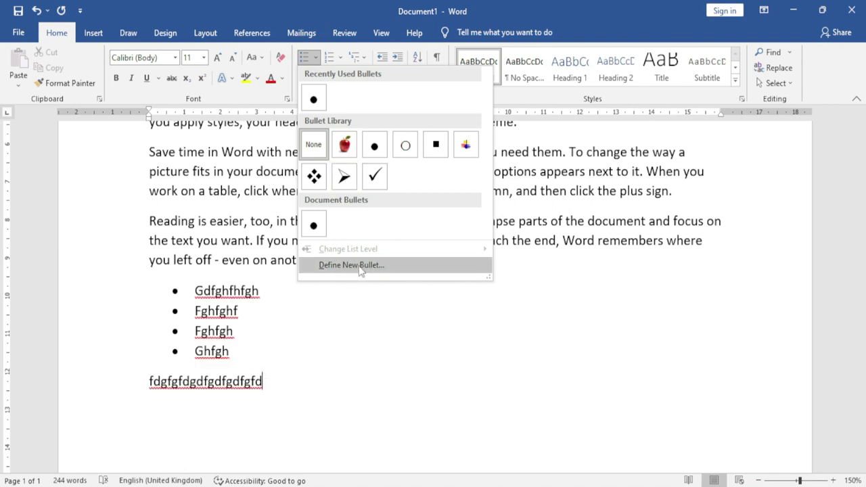
left_click(379, 266)
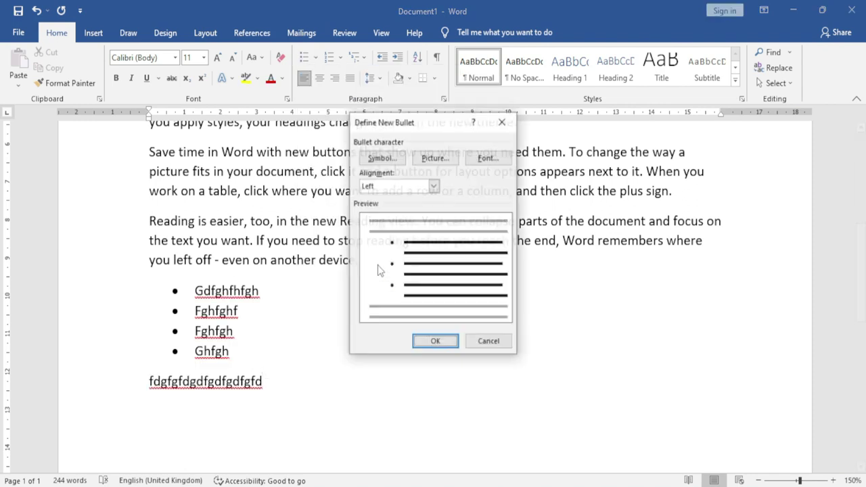
left_click_drag(404, 122, 441, 123)
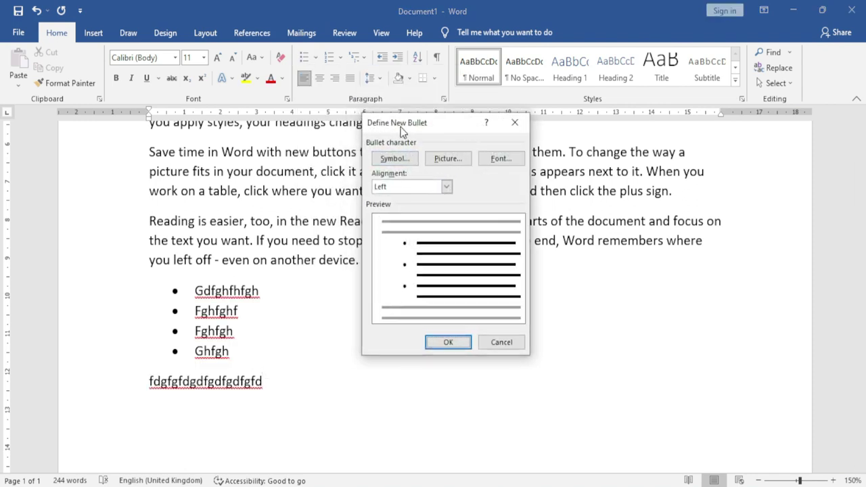
left_click(417, 164)
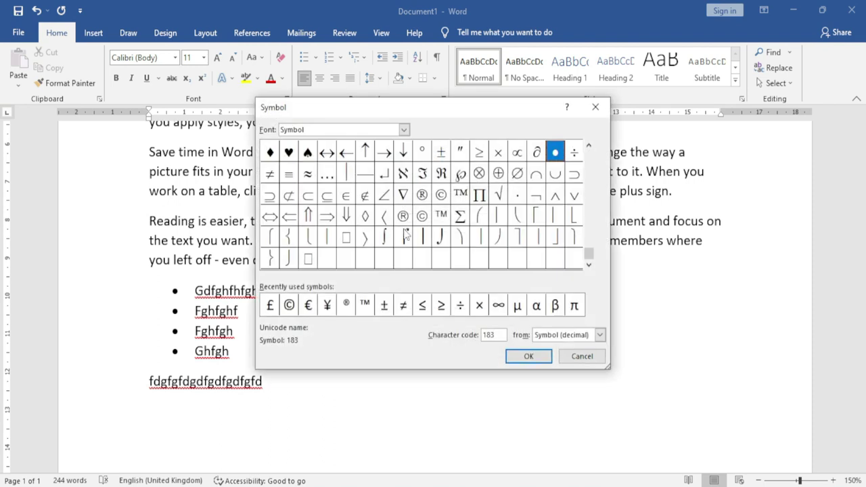
left_click(404, 130)
left_click(339, 168)
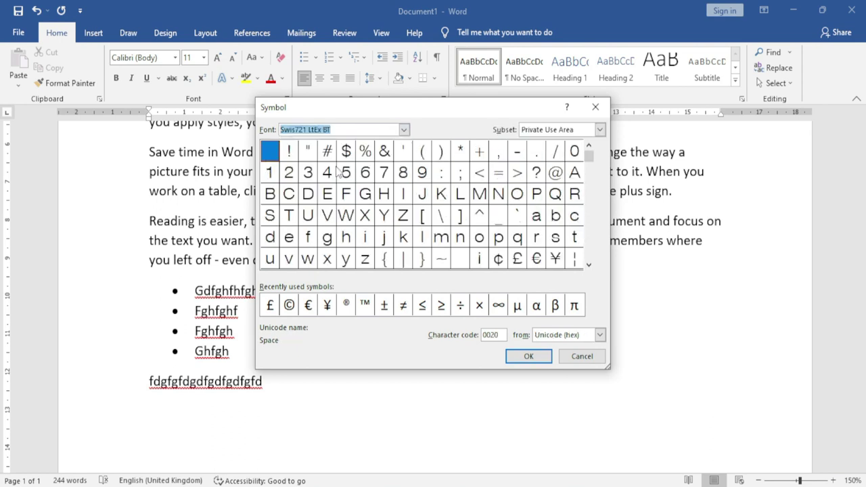
left_click(404, 130)
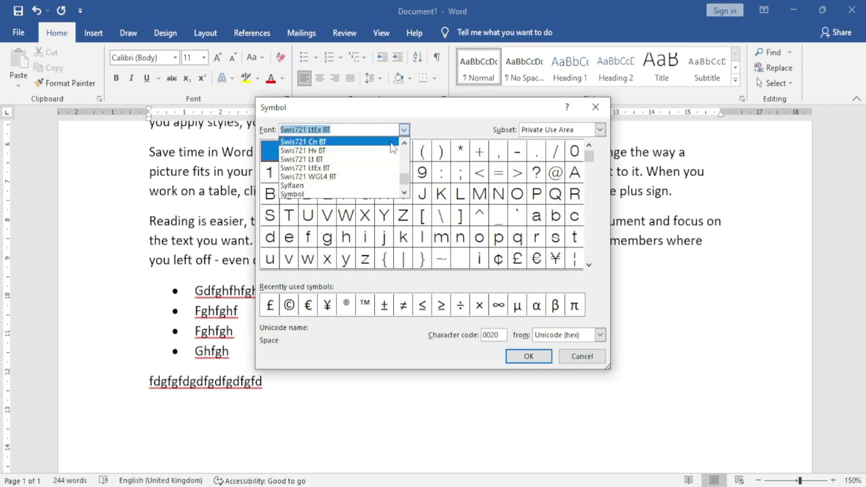
left_click(329, 195)
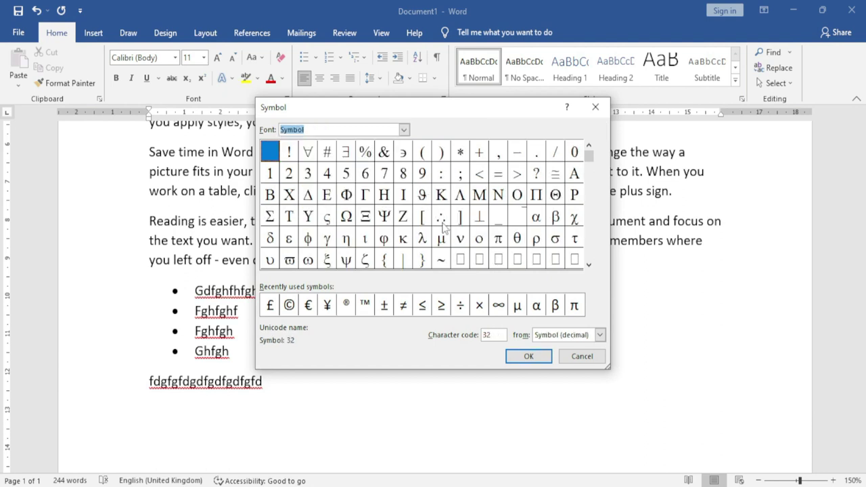
left_click(556, 195)
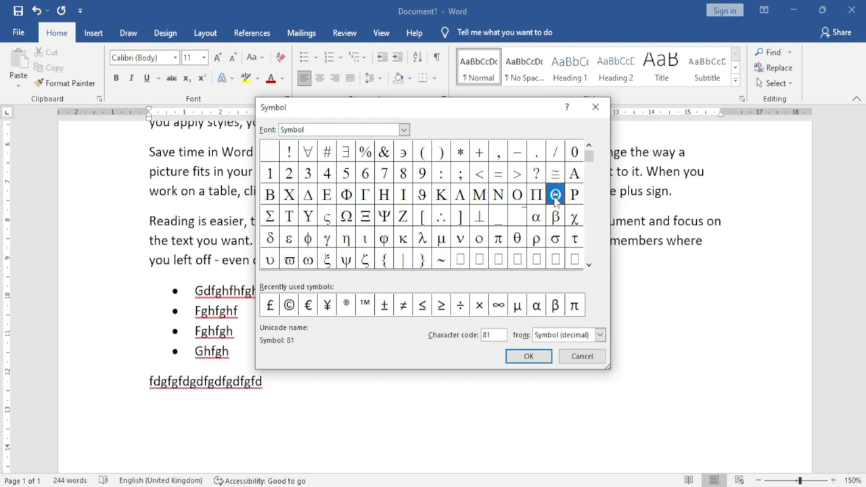
left_click(527, 357)
left_click(474, 343)
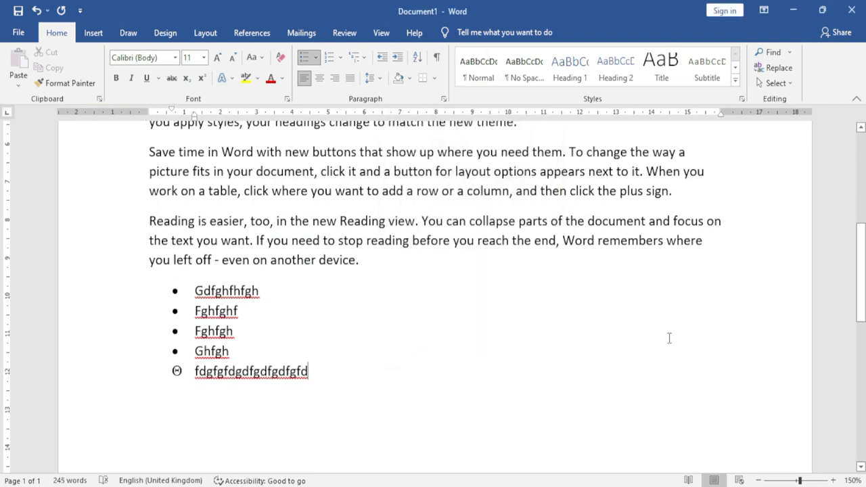
Add theta-bulleted items fgdgf and dfgdfg, then end the list.
key("Return")
type("fgdgf")
key("Return")
type("Dfgdfgdfg")
key("Return")
key("Return")
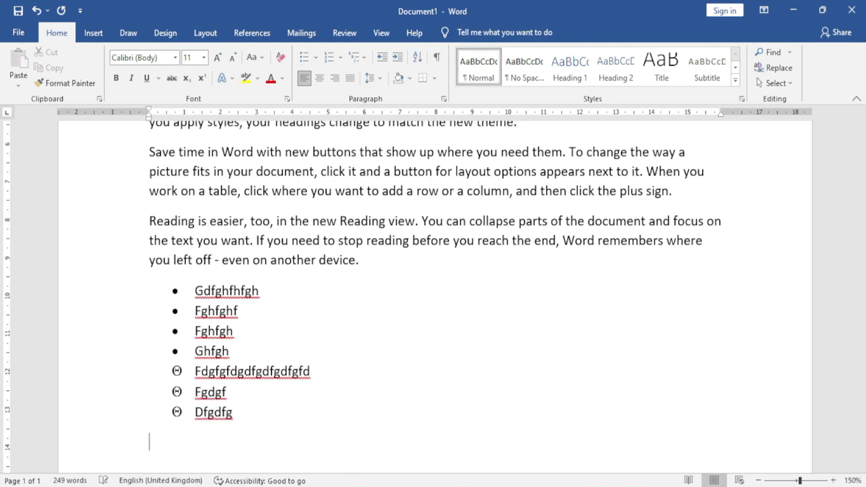
left_click(315, 58)
Start a new picture bullet and search Bing online images for apples.
left_click(349, 266)
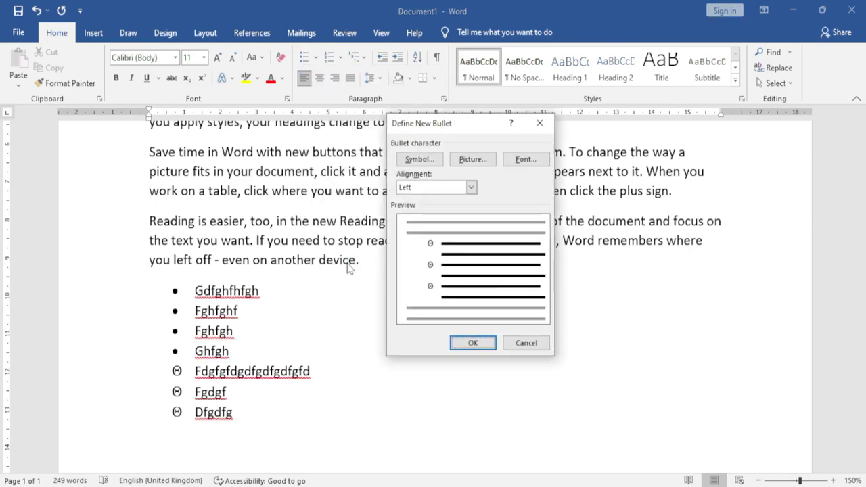
left_click(473, 161)
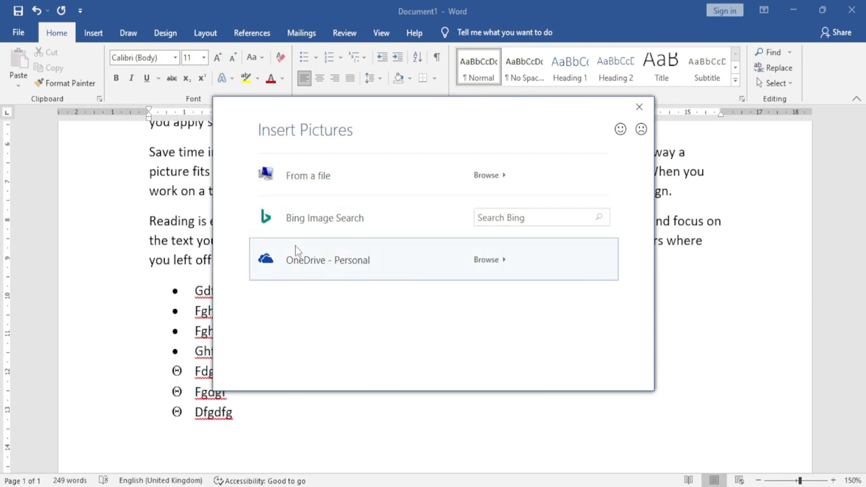
left_click(359, 221)
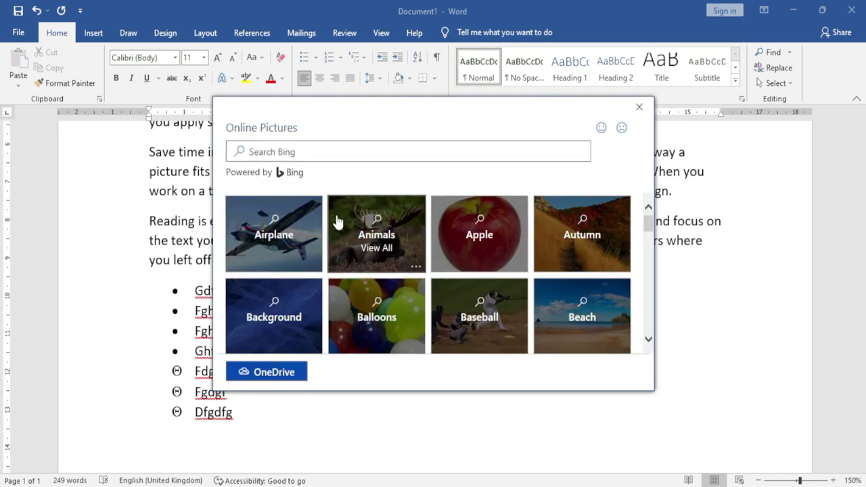
mouse_move(650, 227)
left_mouse_down()
mouse_move(647, 287)
mouse_move(649, 223)
left_mouse_up()
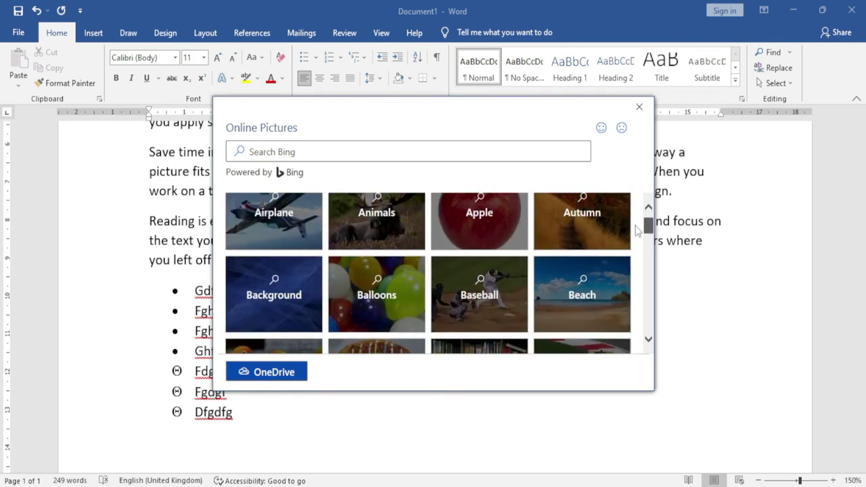
left_click(506, 239)
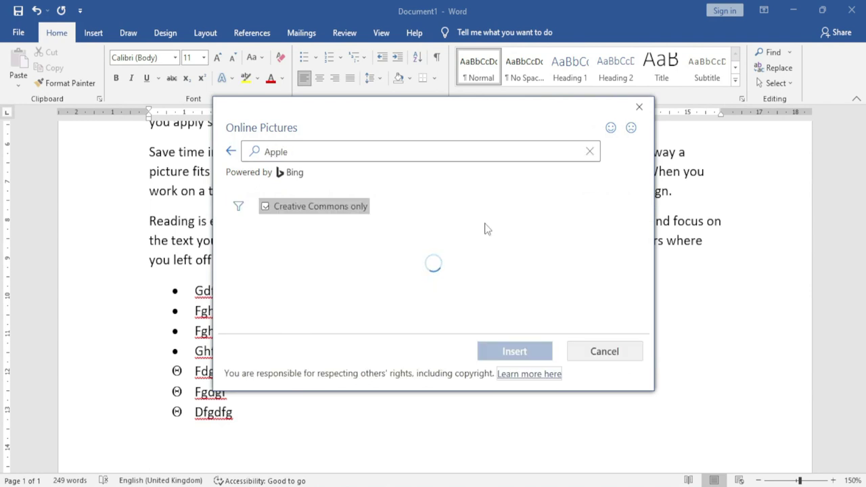
Insert the red apples picture with a leaf as the bullet image.
scroll(391, 298, "down", 2)
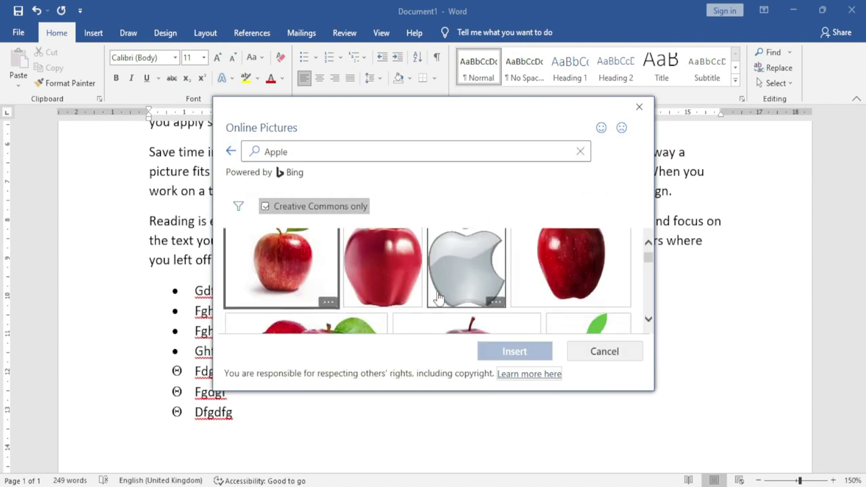
scroll(391, 297, "down", 2)
scroll(391, 297, "down", 1)
scroll(391, 299, "down", 1)
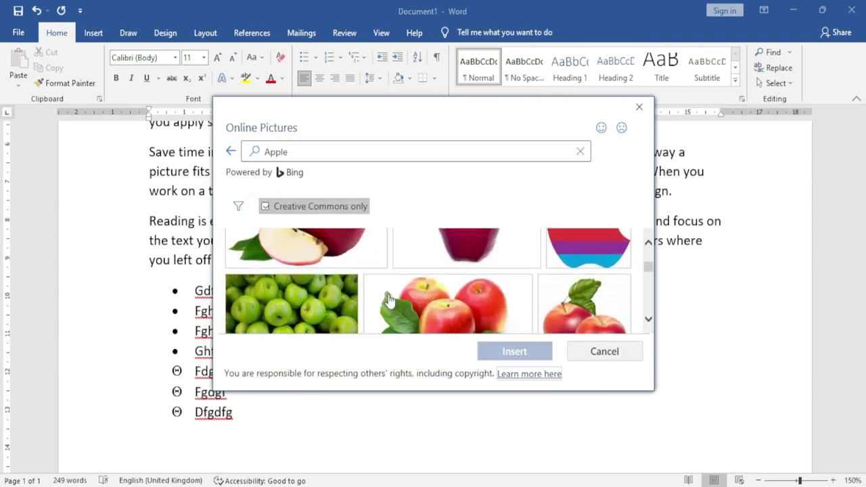
scroll(391, 300, "up", 2)
scroll(390, 299, "up", 1)
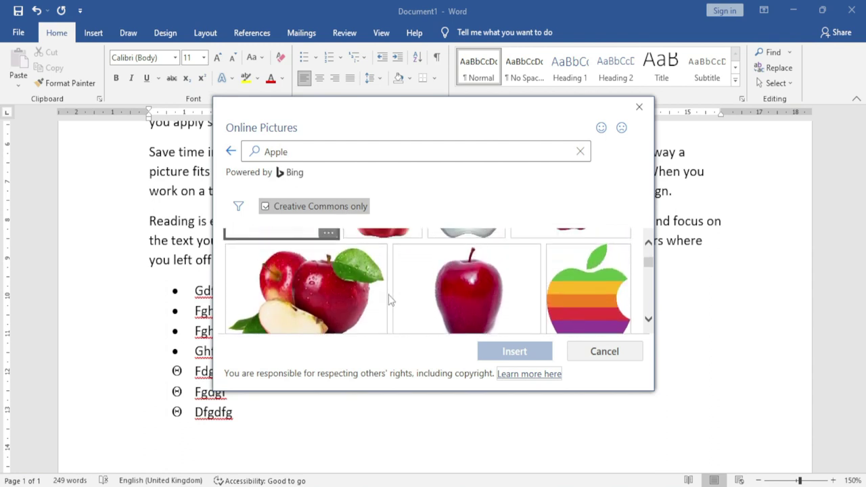
left_click(320, 291)
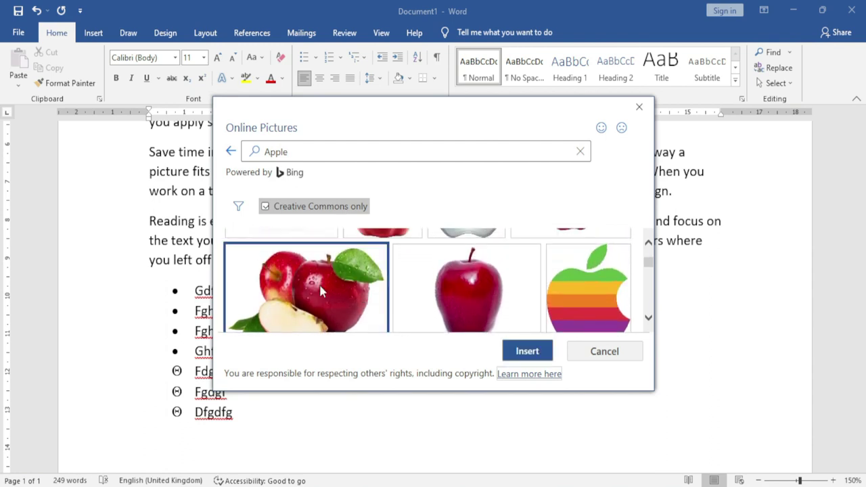
left_click(523, 353)
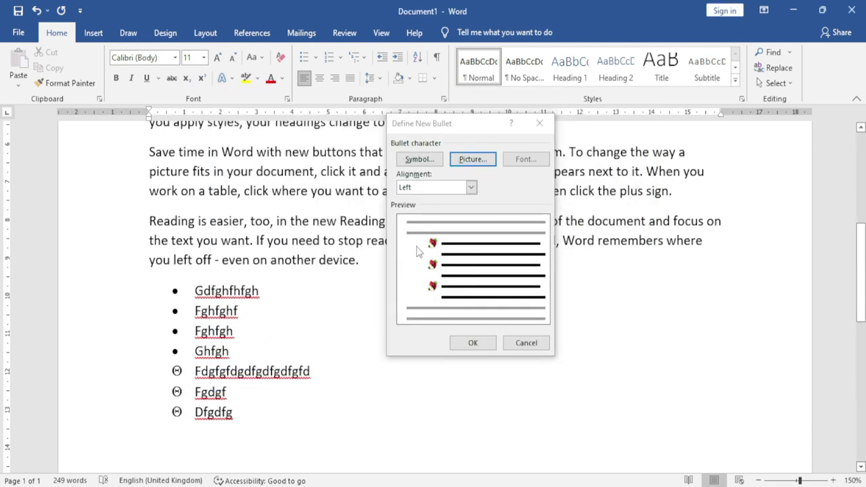
Confirm the apple bullet and add items Gdgdfgd, Dfgdfg and Dfgdfg, removing the empty last bullet.
left_click(473, 344)
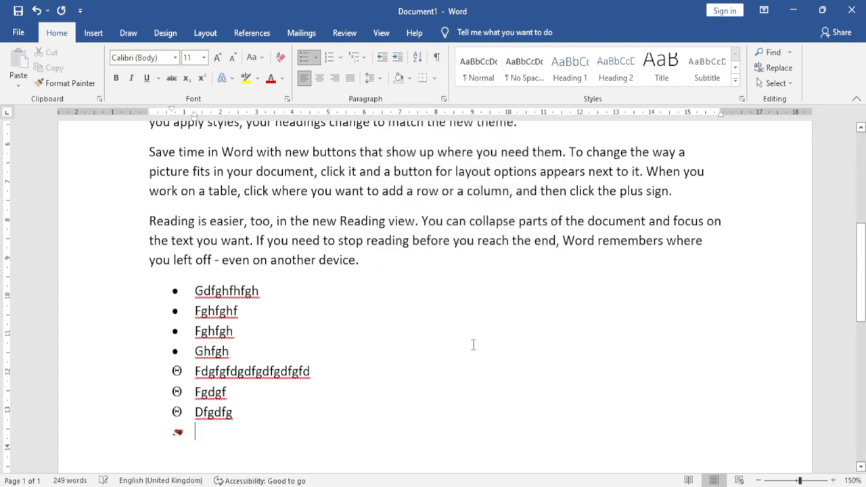
scroll(247, 399, "down", 3)
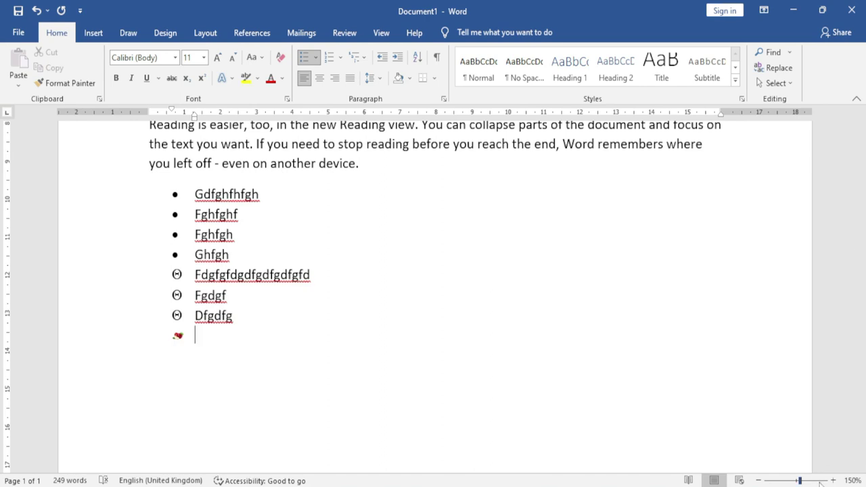
scroll(201, 367, "up", 10, "ctrl")
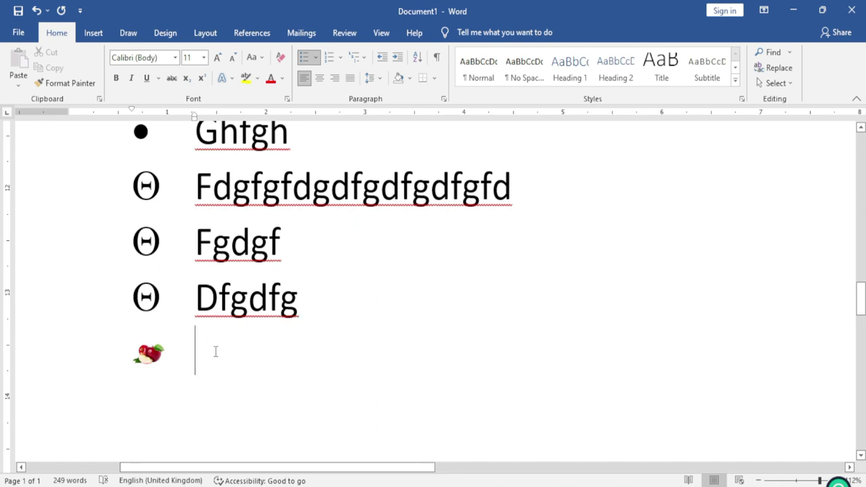
type("gdgdfgd")
key("Return")
type("Dfgdfgdfg")
key("Return")
type("Dfgdfgdfg")
key("Return")
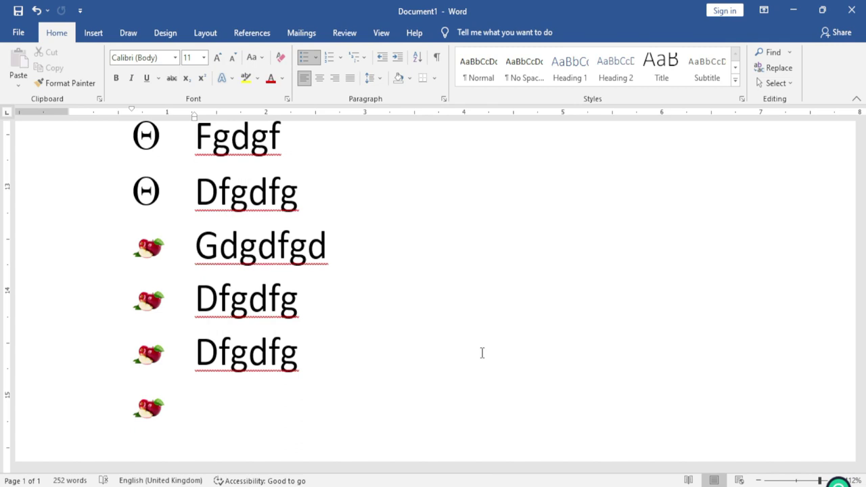
key("ctrl+z")
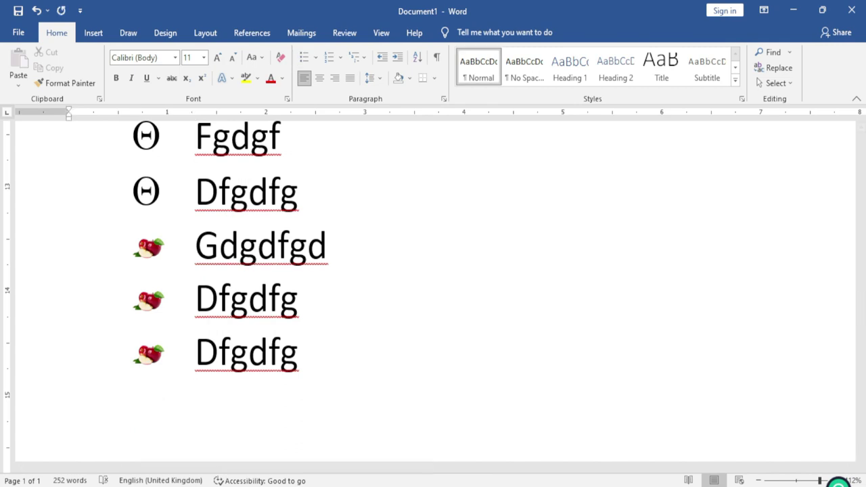
Define the picture bullet with Left alignment after previewing Centered and Right.
left_click(796, 482)
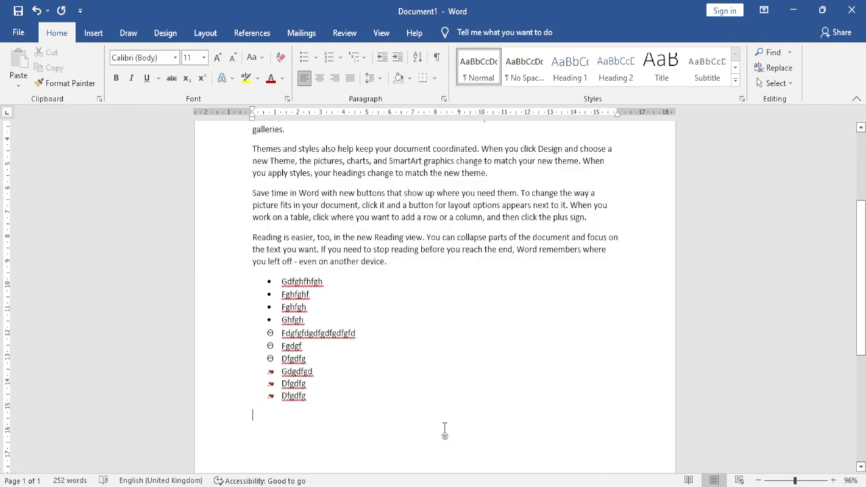
left_click(312, 58)
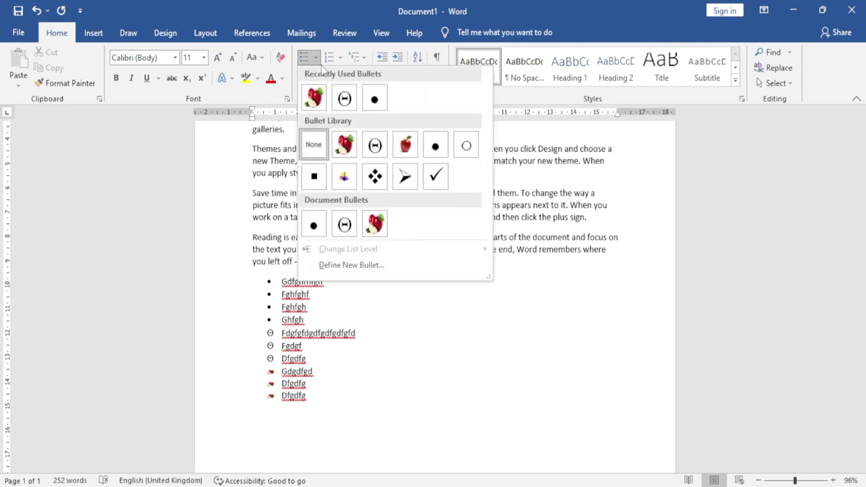
left_click(370, 267)
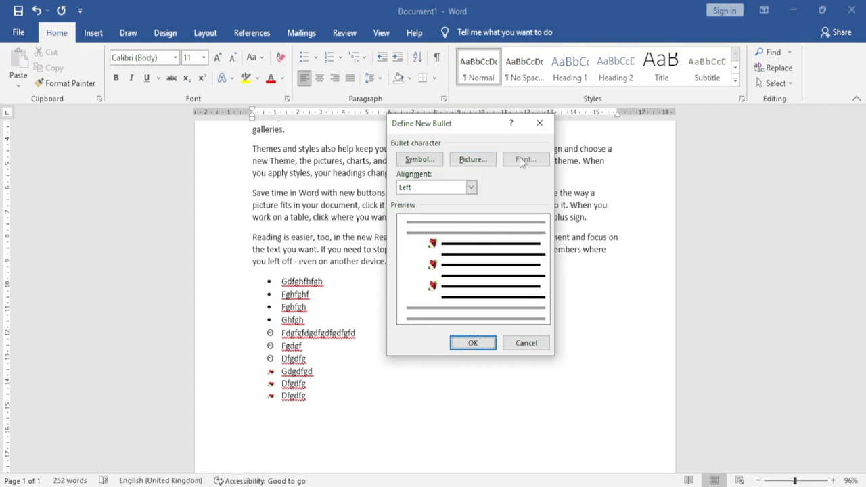
left_click(471, 187)
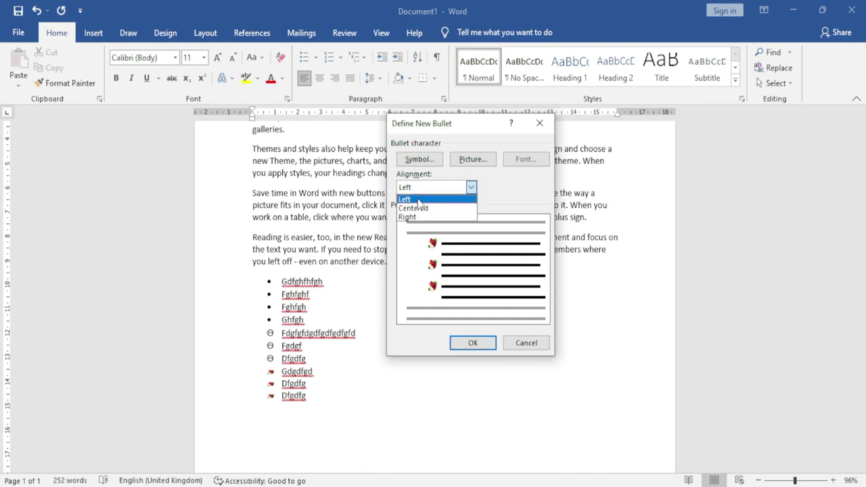
left_click(436, 210)
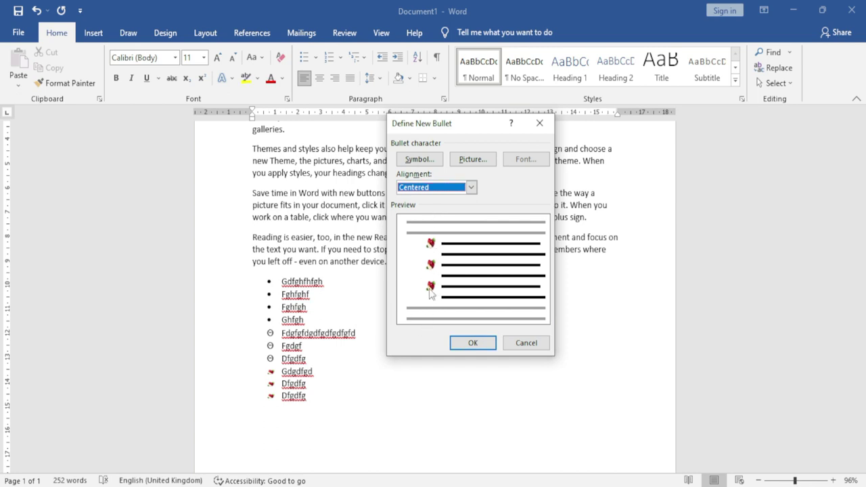
left_click(433, 188)
left_click(416, 217)
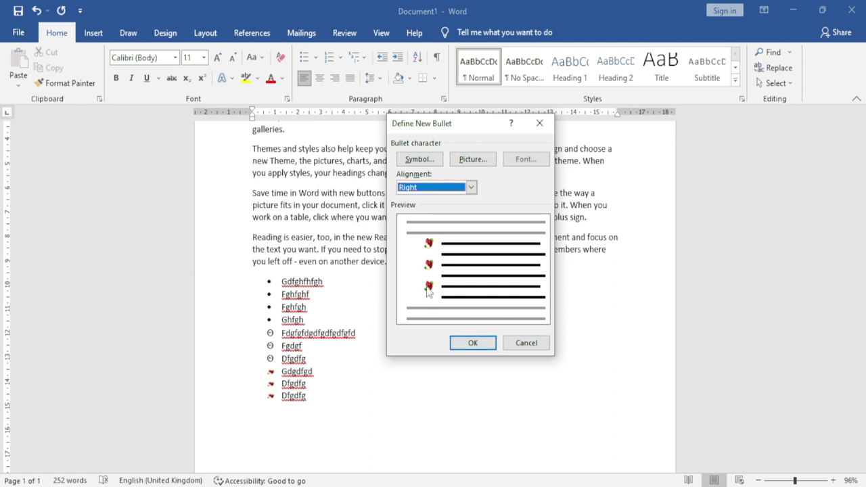
left_click(471, 187)
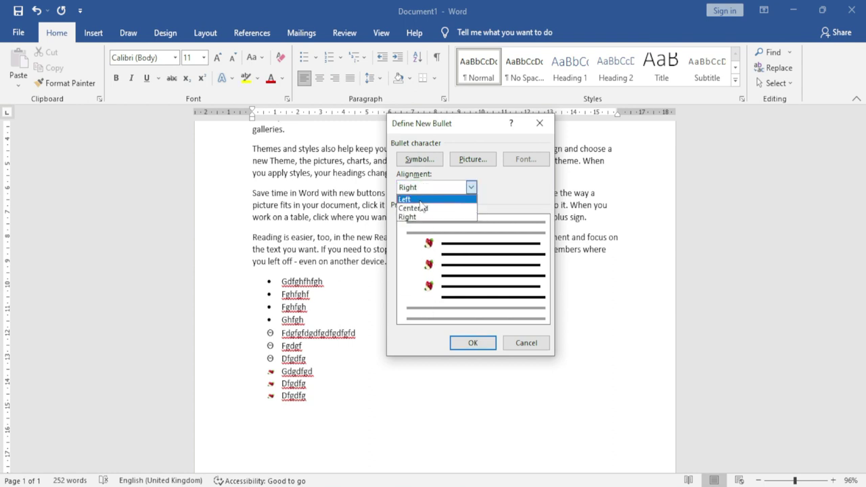
left_click(420, 199)
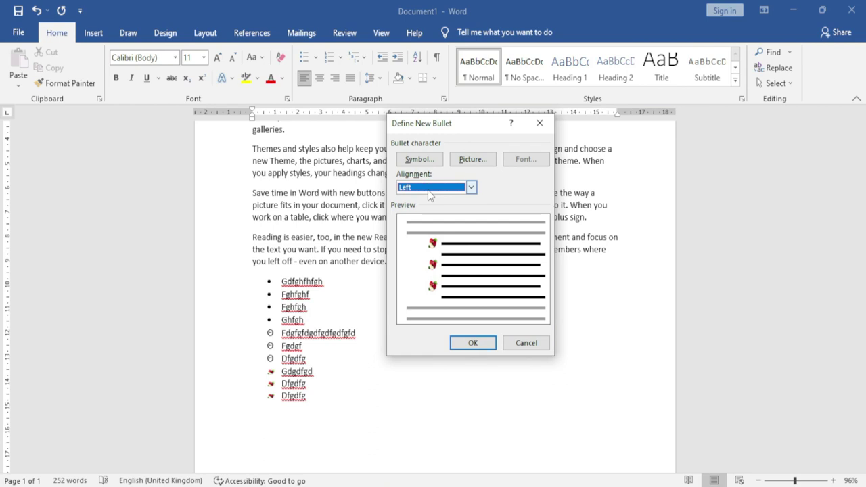
left_click(473, 344)
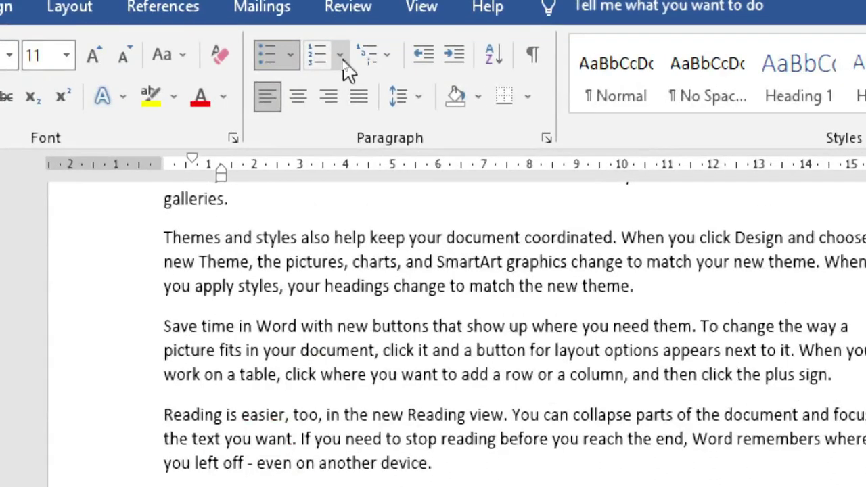
Type a four-item 1) numbered list beginning dfgdfhgfh and ghfgh, ending with an empty line.
left_click(341, 60)
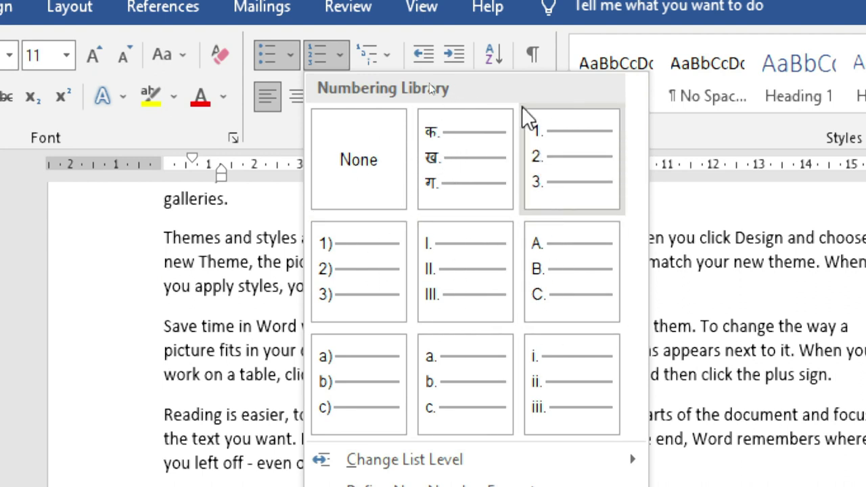
key("Escape")
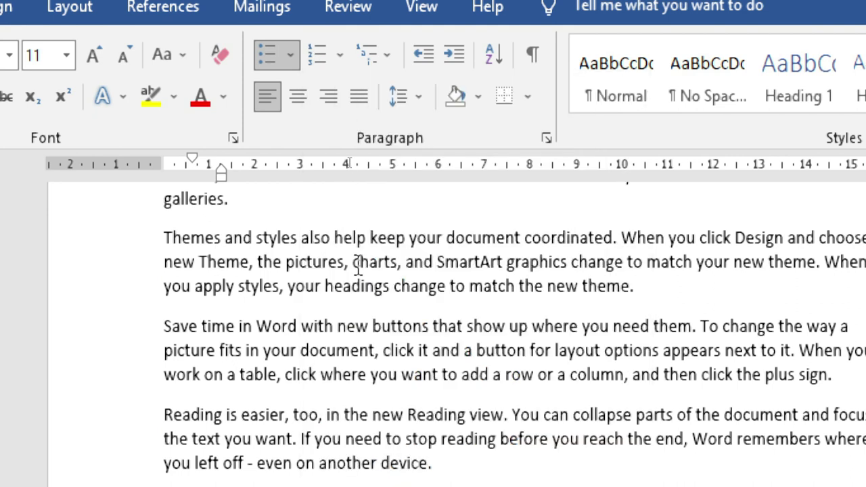
key("ctrl+End")
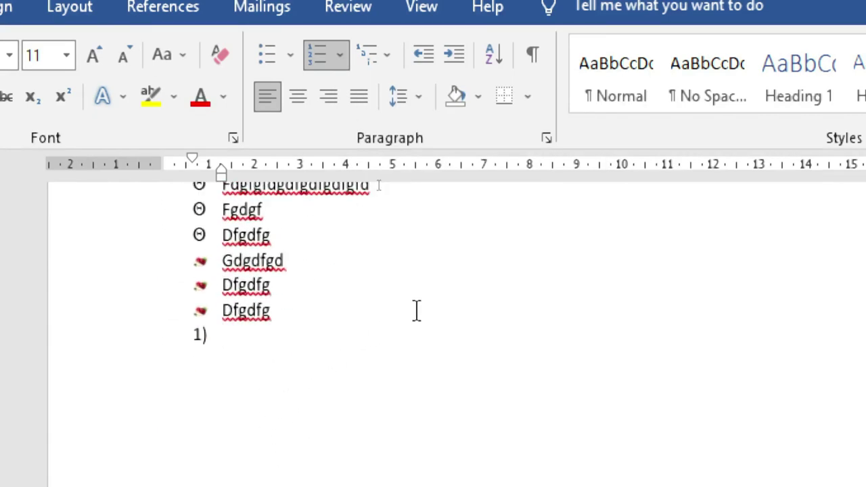
type("dfgdfhgfh")
key("Return")
type("ghfgh")
key("Return")
type("fgh")
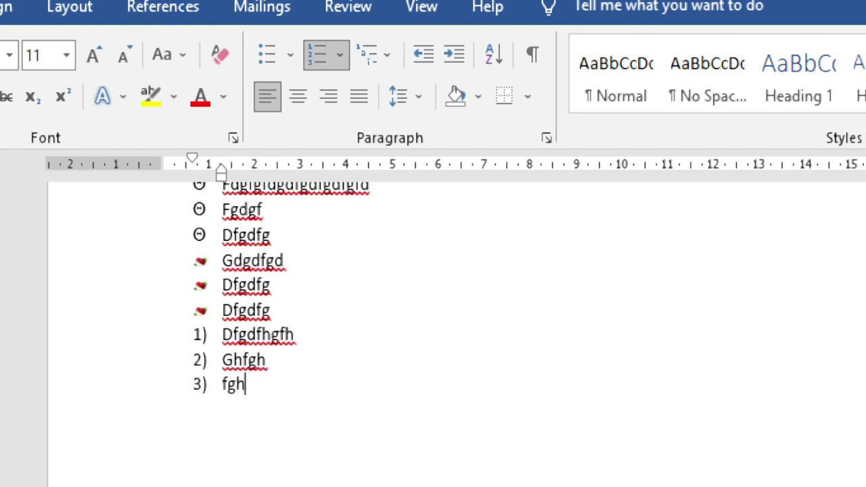
type("fgh")
key("Return")
type("fgh")
key("Return")
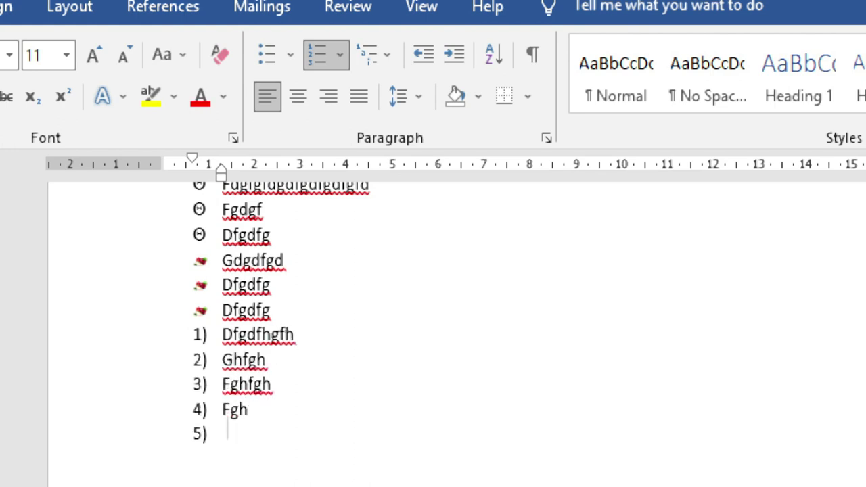
key("Return")
left_click(340, 55)
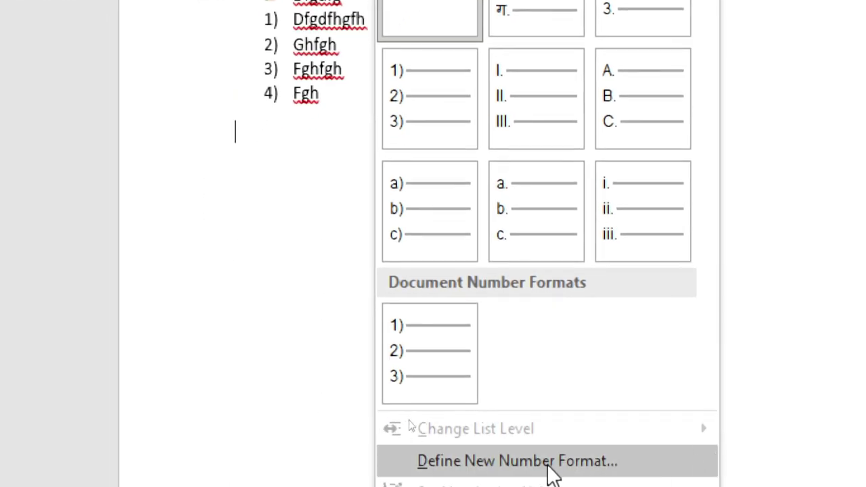
Define a new number format using Devanagari digits (१, २, ३) with a closing parenthesis.
left_click(553, 467)
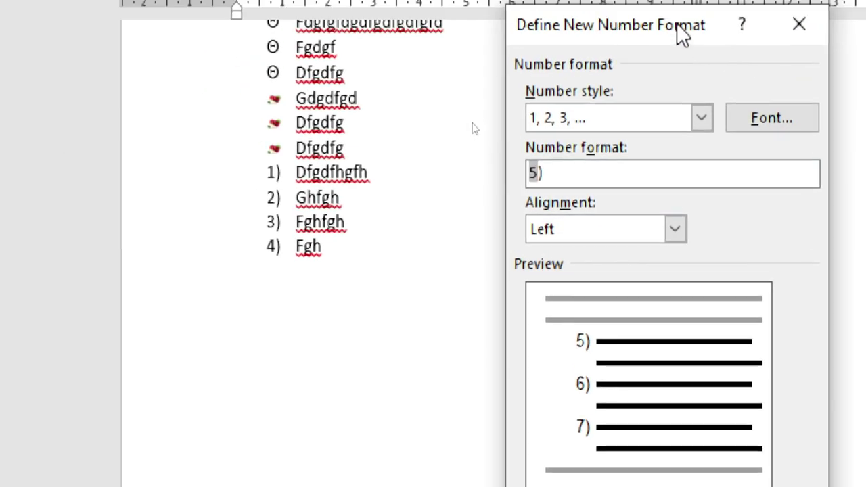
left_click_drag(682, 34, 433, 35)
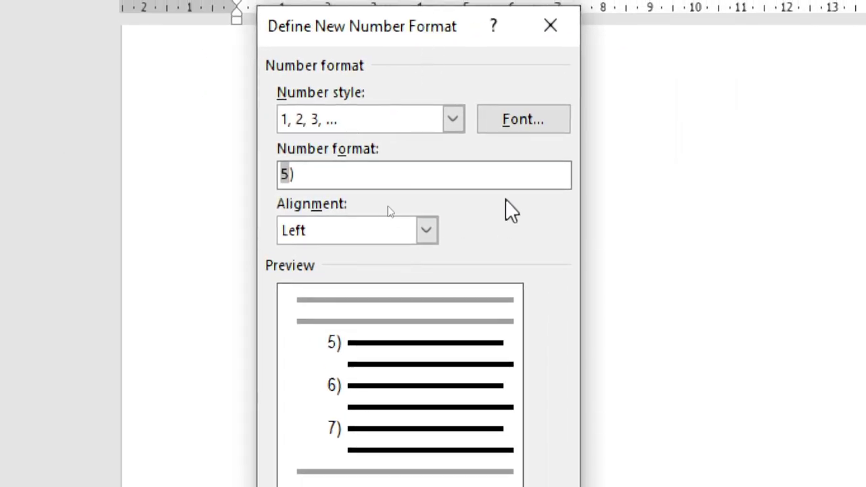
left_click(452, 121)
left_click_drag(453, 163, 452, 226)
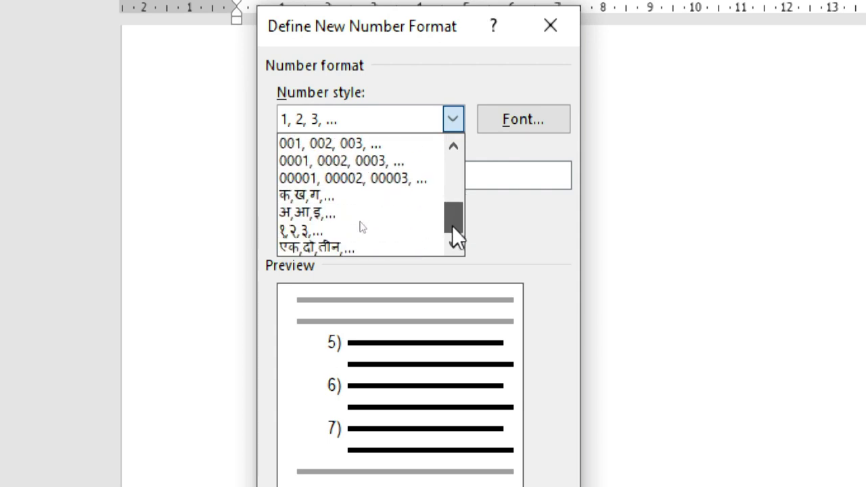
left_click(309, 229)
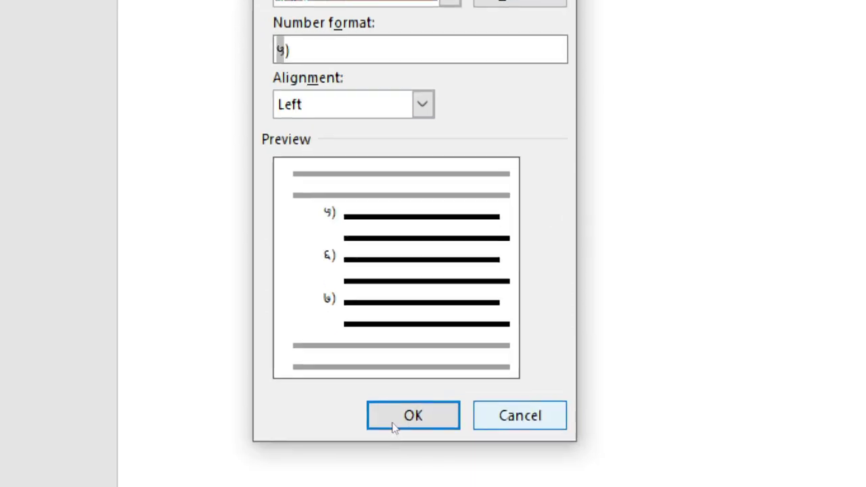
left_click(409, 419)
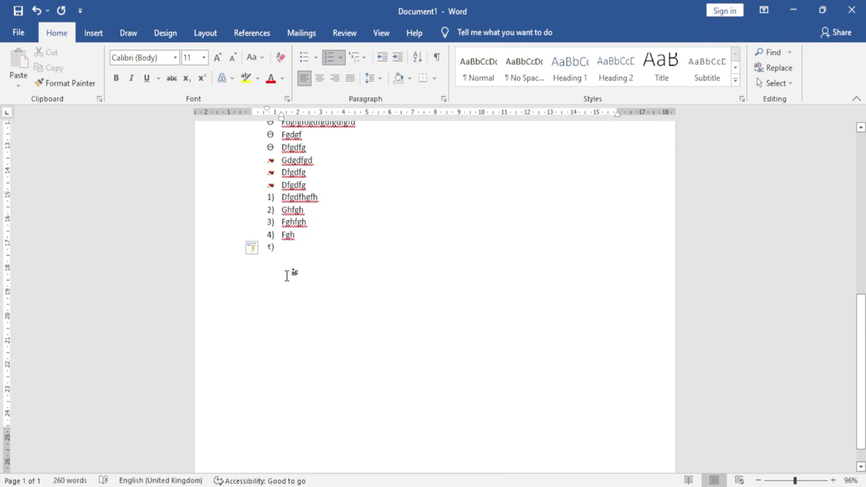
Type Devanagari-numbered items Dfhgfgh, Fghfgh, Fghfgh and Fghfh, leaving an empty fifth item.
type("dfhgfgh")
key("Return")
type("fghfgh")
key("Return")
type("fghfgh")
key("Return")
type("fg")
key("Return")
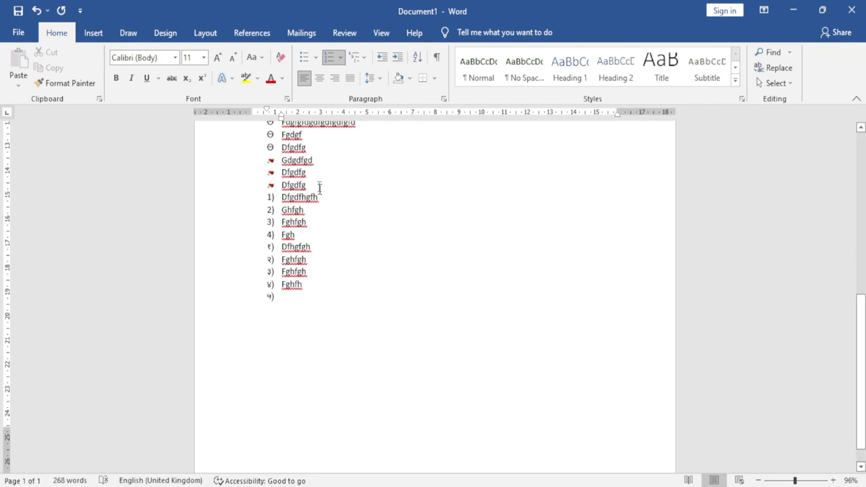
left_click(339, 58)
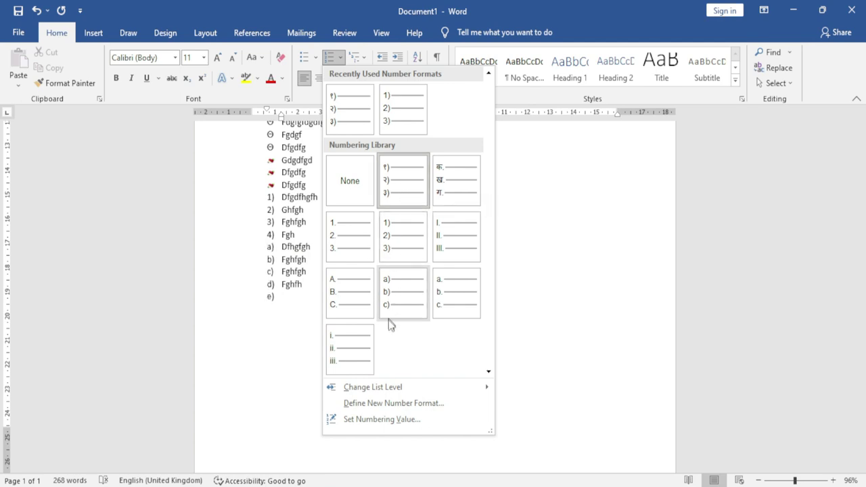
mouse_move(377, 392)
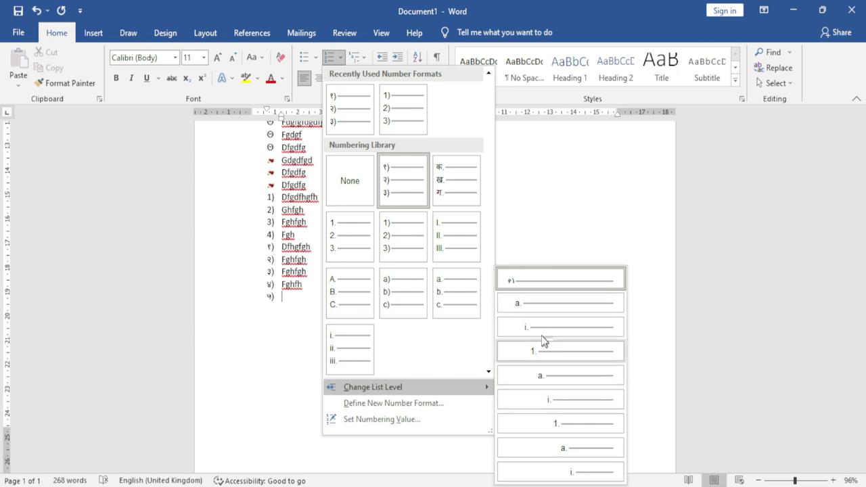
Set the empty item's numbering value to 10 as a new list, shown as १०).
left_click(410, 420)
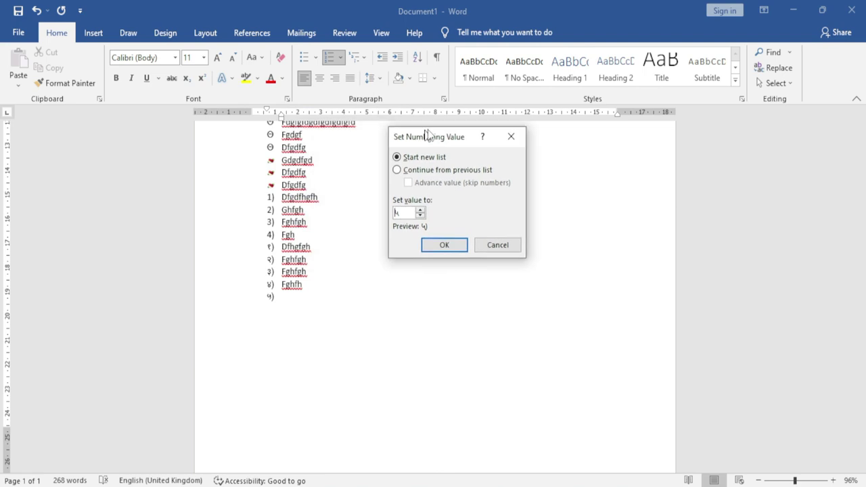
left_click_drag(302, 122, 439, 135)
left_click_drag(421, 213, 395, 206)
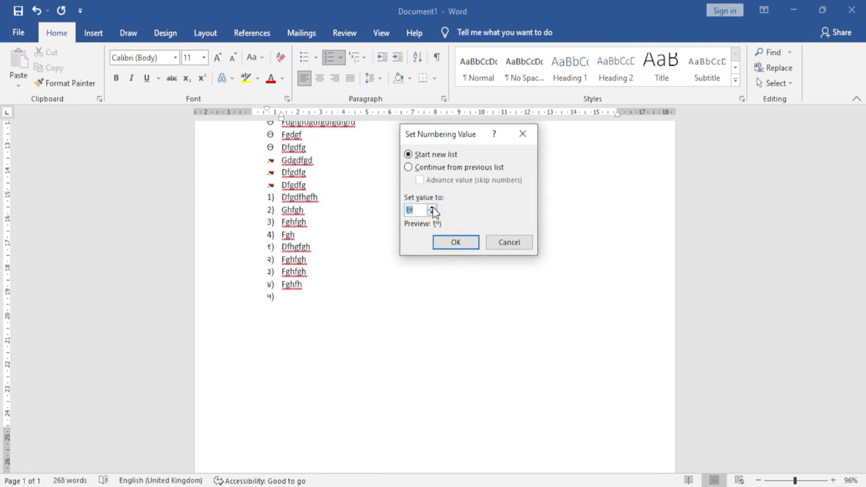
left_click(457, 244)
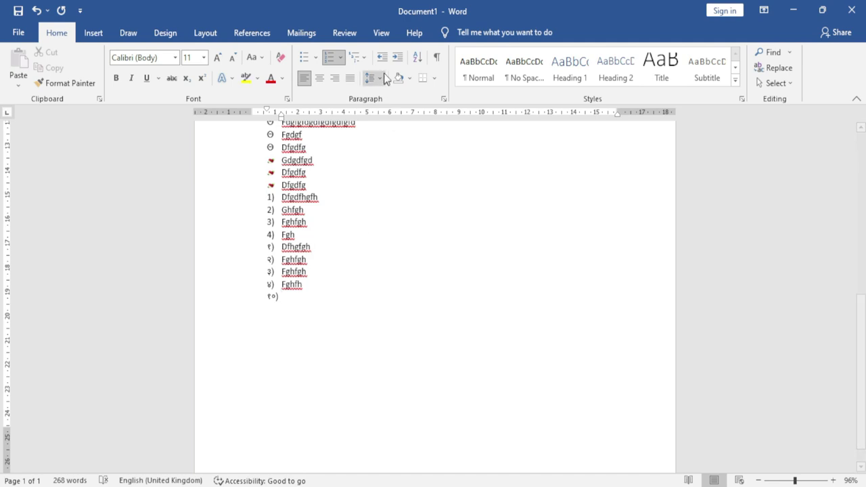
Apply the Article/Section multilevel list and type the heading 'Article I. hbfghfghfgh'.
left_click(369, 60)
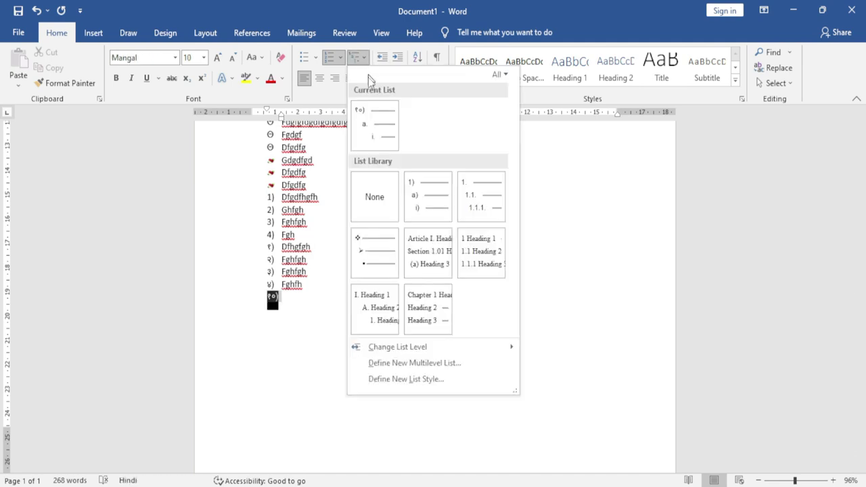
mouse_move(397, 254)
mouse_move(429, 254)
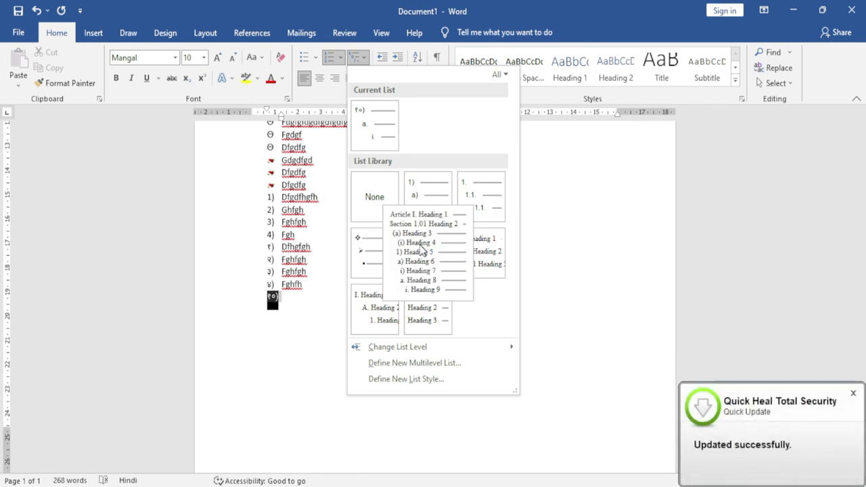
left_click(421, 249)
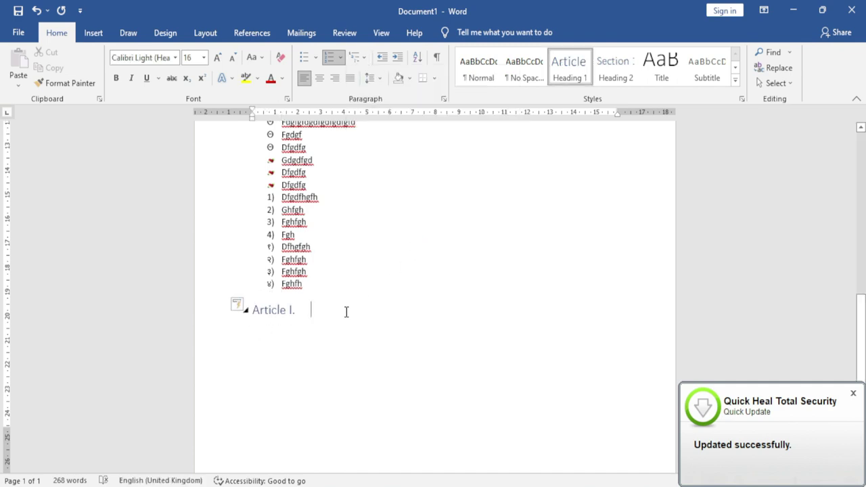
type("hbfghfghfgh")
Add the lines 'fghfghfghfgh', 'fghfgh' and 'fgh fgh' below the heading.
key("Return")
type("fghfghfghfgh")
key("Return")
key("Return")
type("fghfgh")
key("Return")
type("fgh fgh")
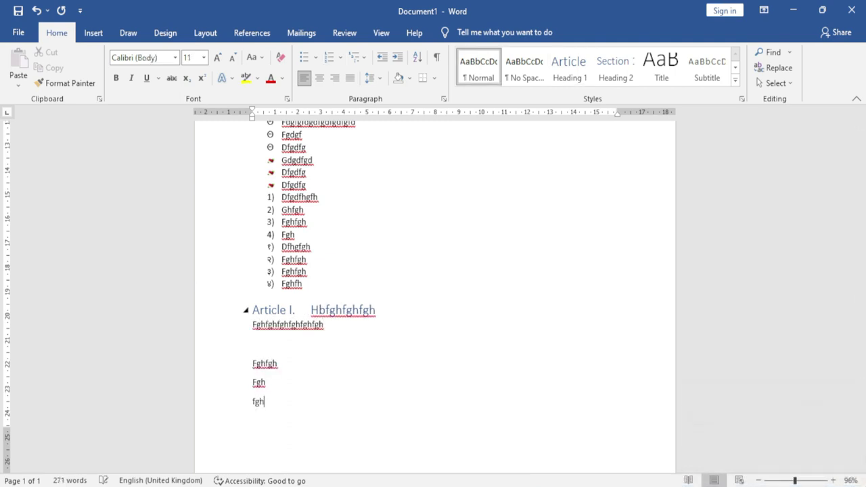
Reopen the Multilevel List gallery and dismiss it without choosing a style.
left_click(365, 59)
mouse_move(421, 211)
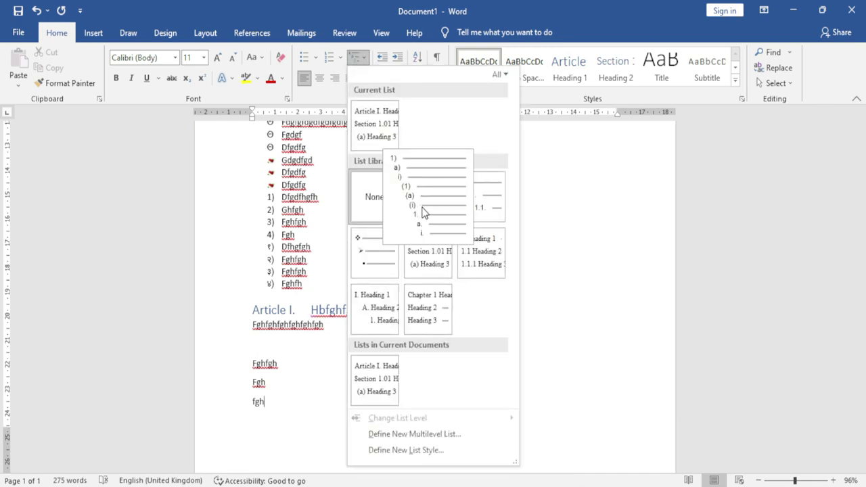
left_click(563, 248)
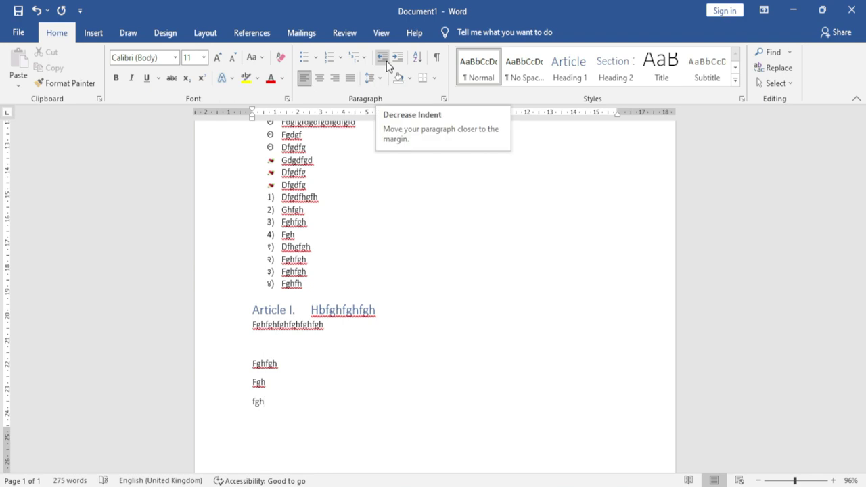
scroll(357, 251, "up", 3)
scroll(358, 251, "up", 7)
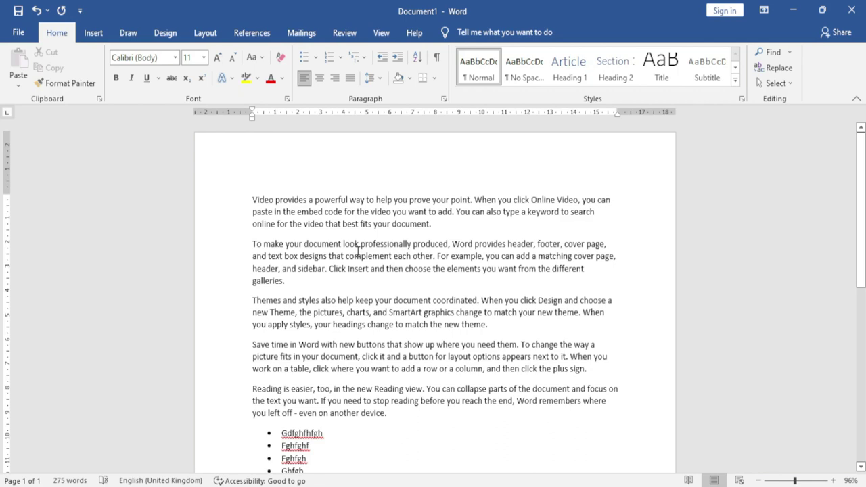
Select all text, indent it three levels, then bring it back to the left margin.
key("ctrl+a")
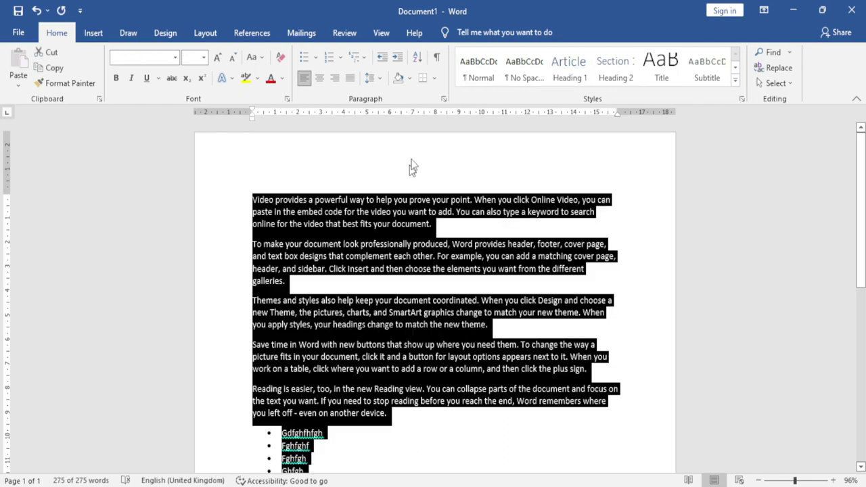
left_click(399, 60)
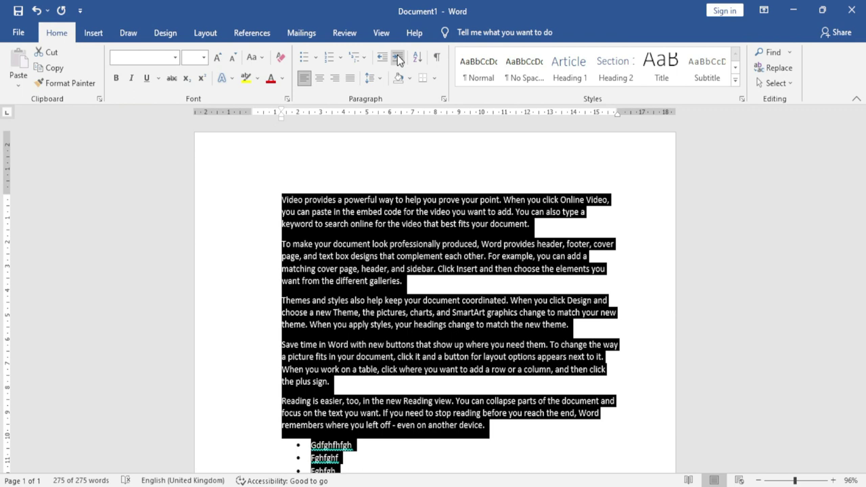
left_click(399, 60)
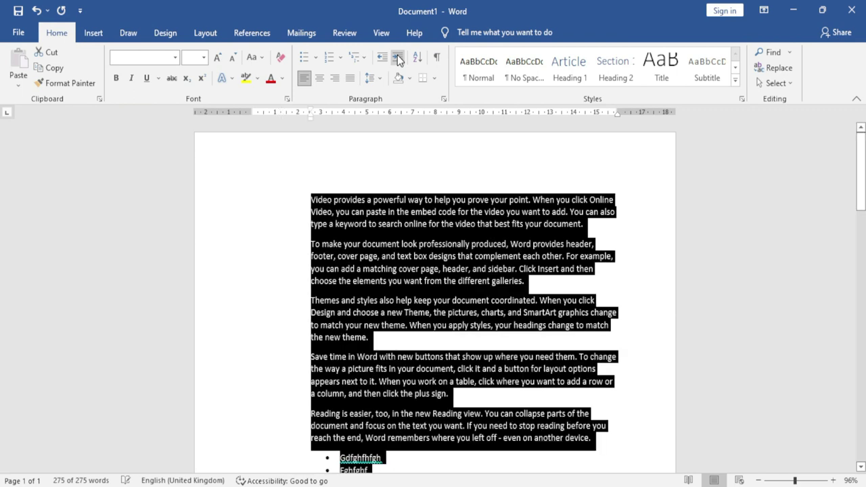
left_click(399, 60)
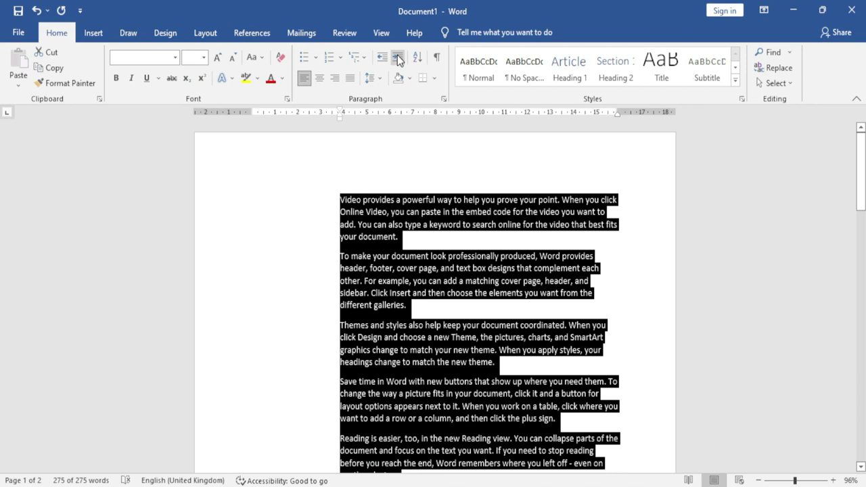
left_click(382, 58)
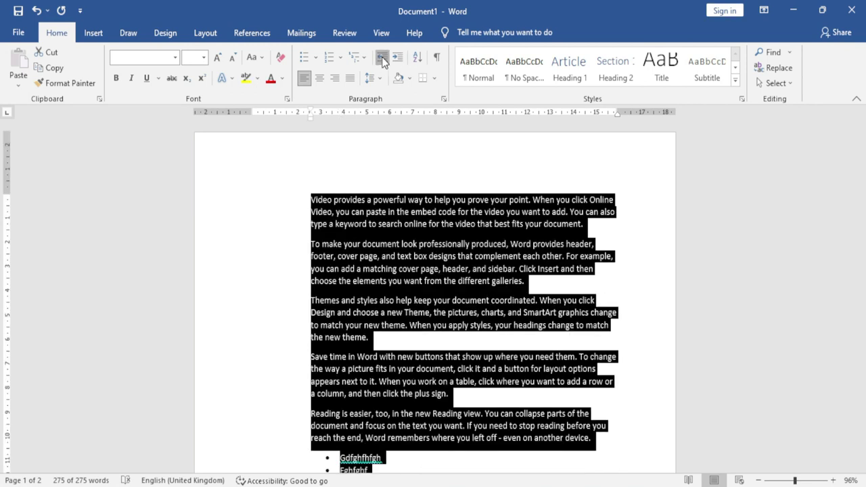
left_click(382, 58)
left_click(383, 58)
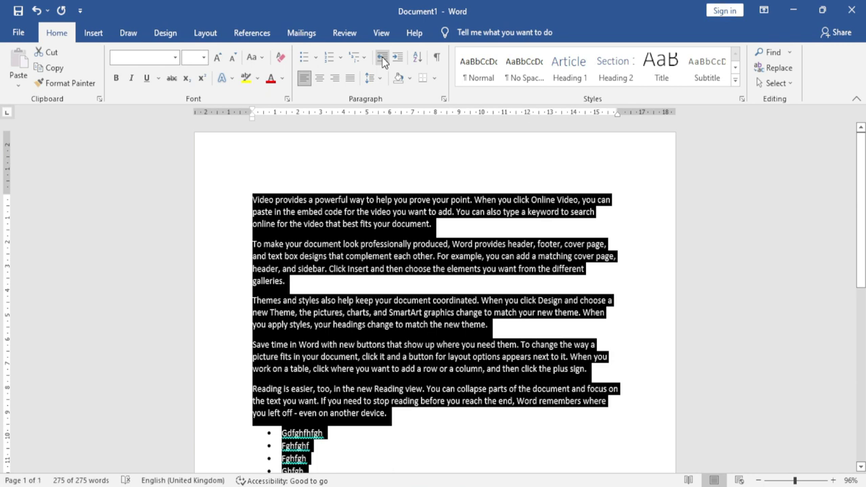
Indent the text two more levels, return it to the margin, then delete everything.
left_click(399, 58)
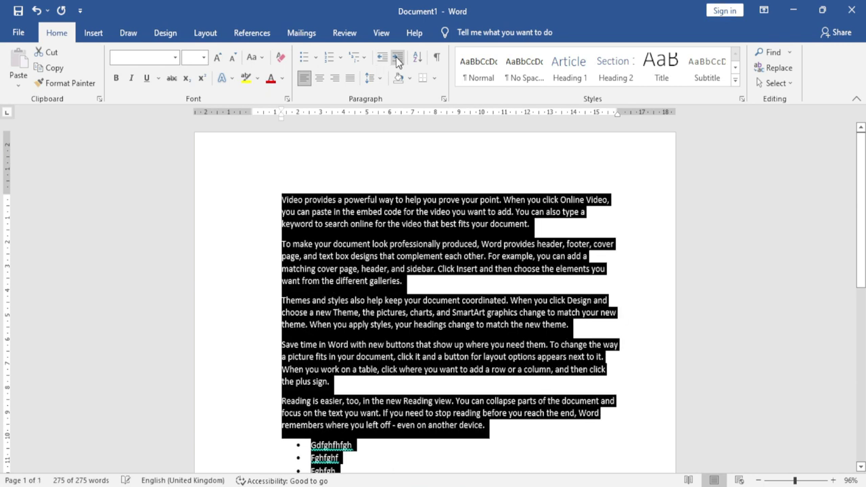
left_click(399, 58)
left_click(381, 59)
left_click(381, 58)
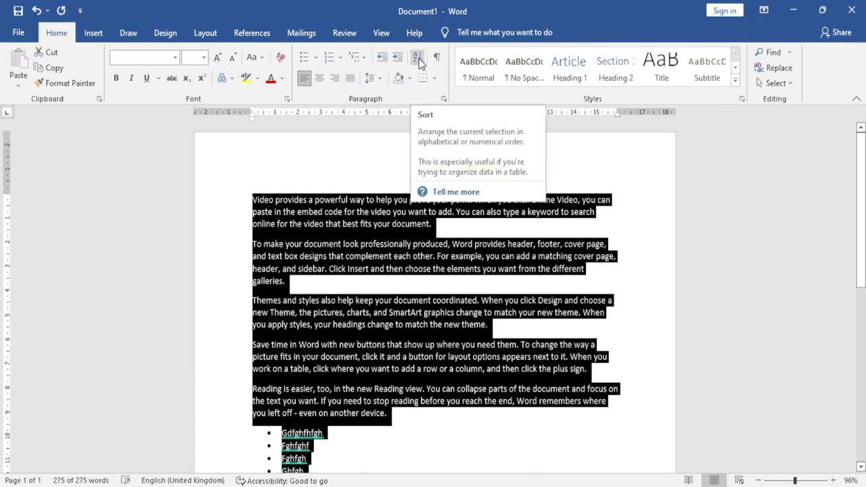
key("Delete")
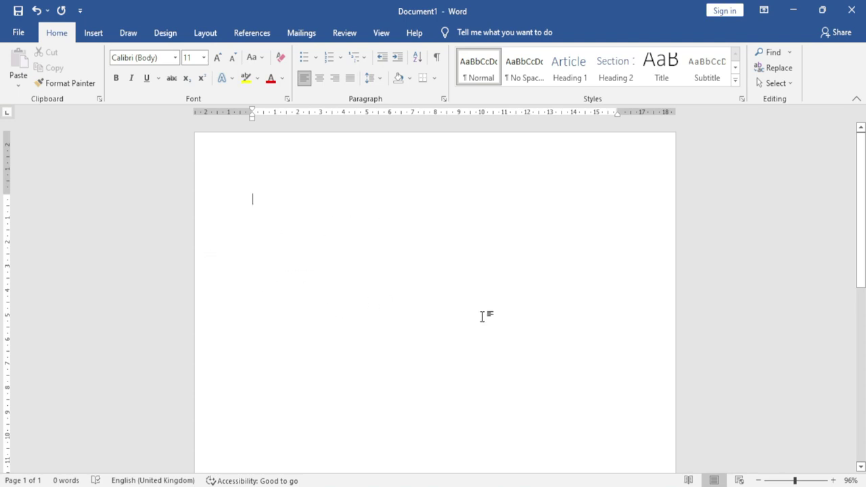
Type 'Name' with Mohan, Kamal and Deepak on lines below, and zoom in on the list.
type("Name")
key("Return")
type("Abhay")
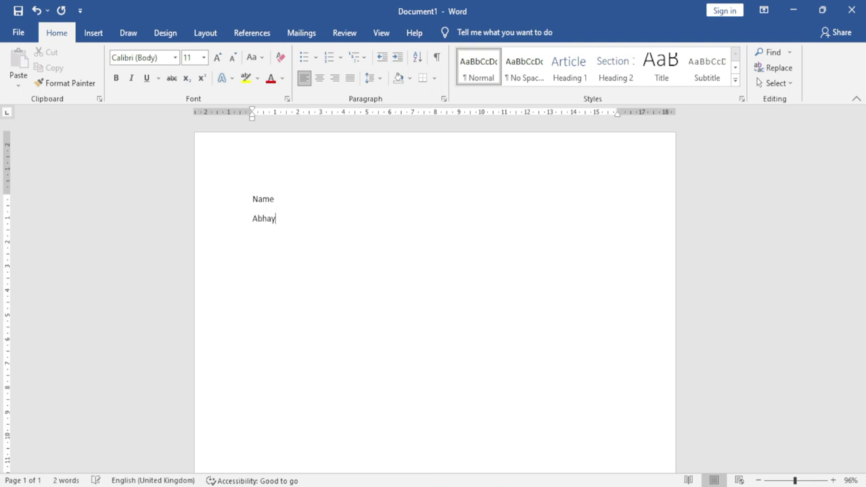
type("Mohan Kamal Deepak")
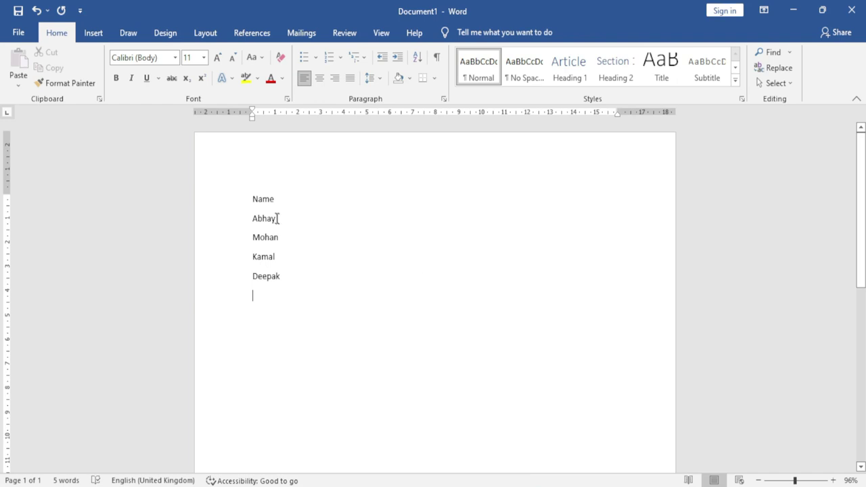
mouse_move(255, 207)
left_mouse_down()
mouse_move(266, 275)
mouse_move(286, 285)
left_mouse_up()
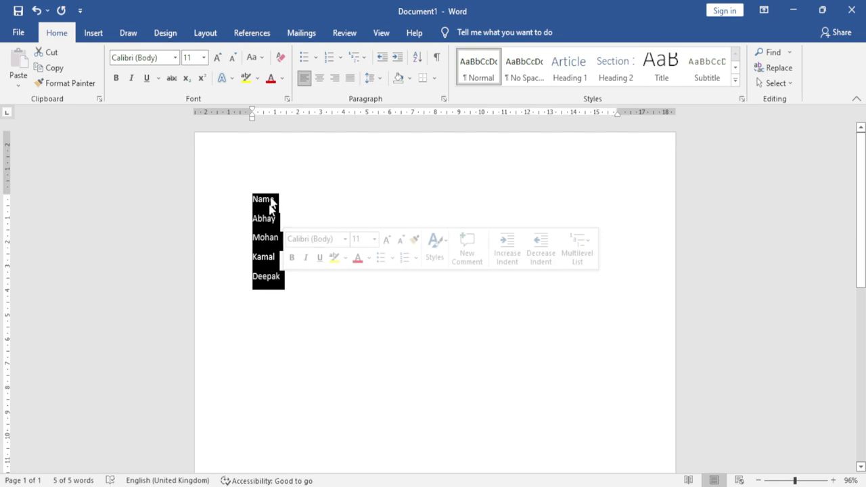
left_click(807, 482)
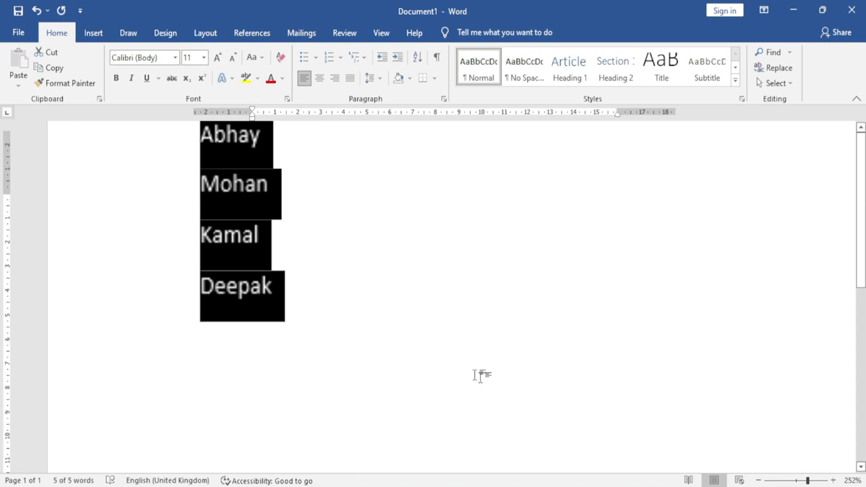
scroll(284, 316, "up", 5)
scroll(285, 315, "down", 3)
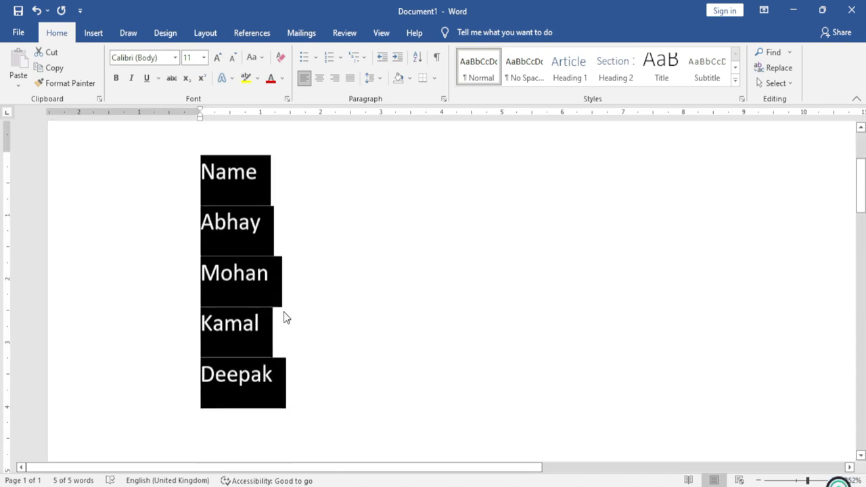
left_click(283, 227)
Make the 'Name' heading red and bold.
left_click(201, 169)
left_click_drag(202, 169, 271, 190)
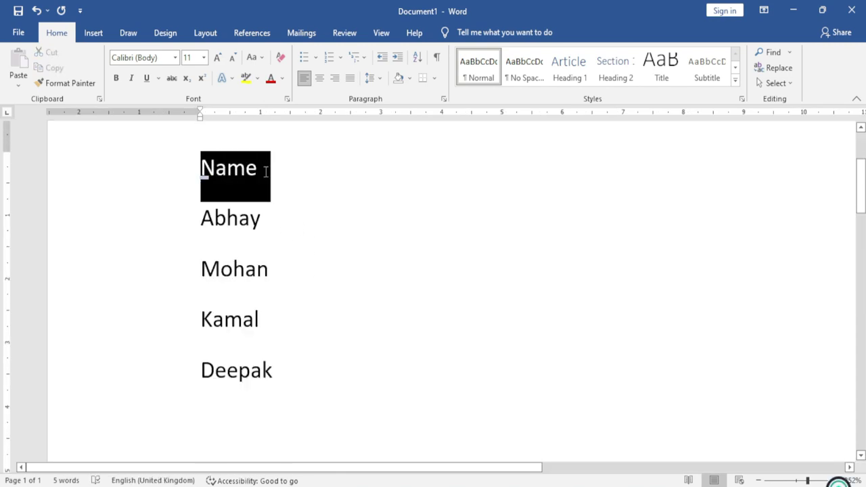
left_click(271, 78)
key("ctrl+b")
left_click(318, 264)
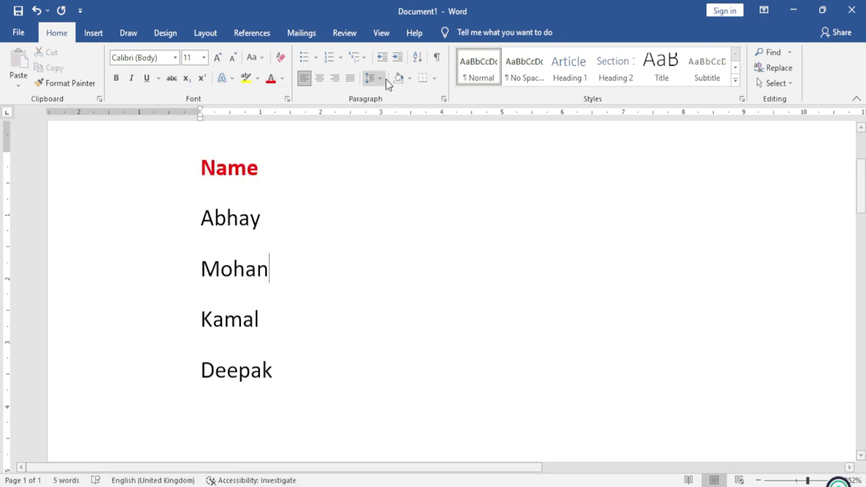
left_click(417, 59)
Sort the name list in descending order.
left_click_drag(545, 165, 492, 168)
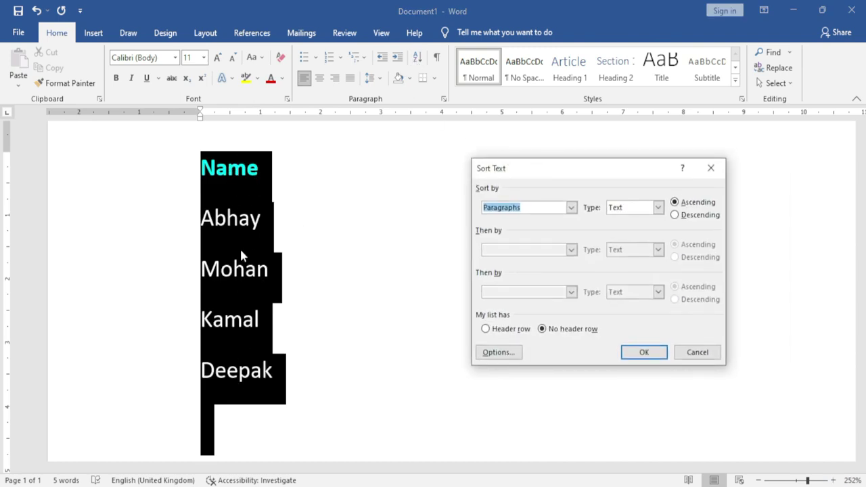
left_click(690, 214)
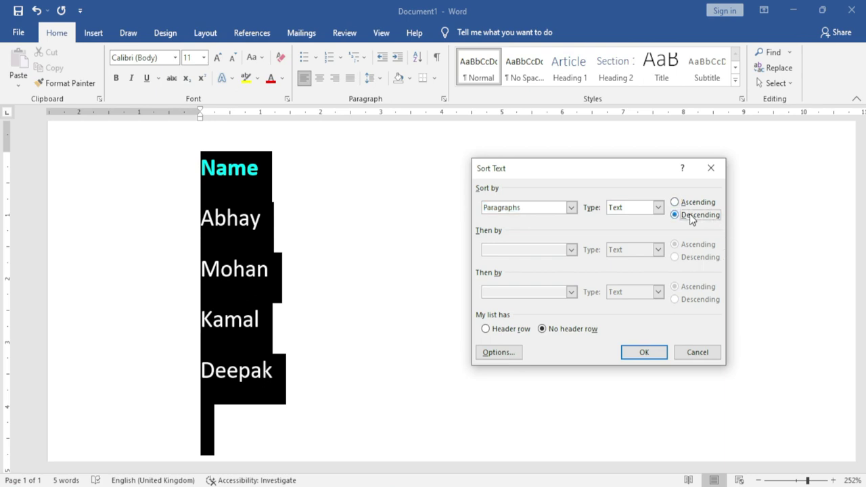
left_click(643, 355)
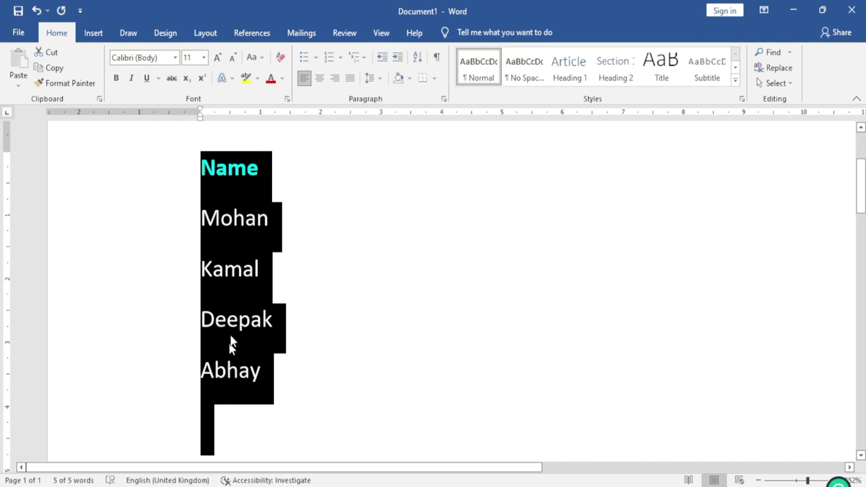
Re-sort the list ascending: Abhay, Deepak, Kamal, Mohan, with 'Name' ending up last.
left_click(417, 58)
left_click(681, 206)
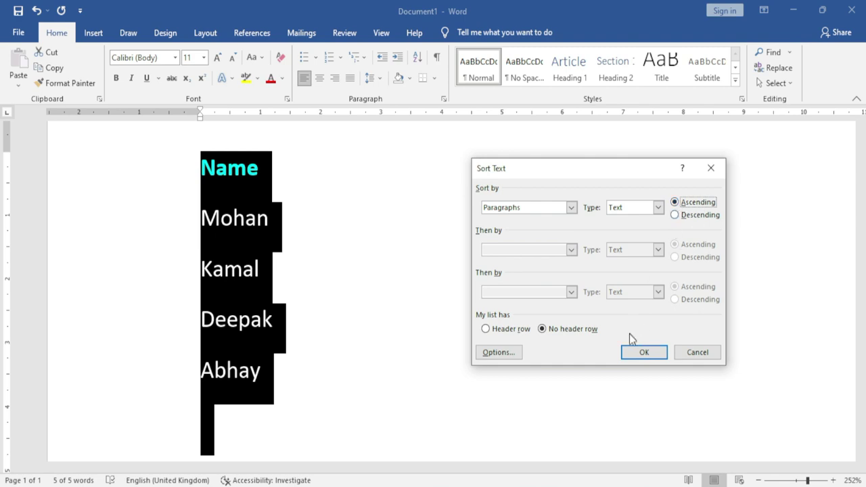
left_click(638, 356)
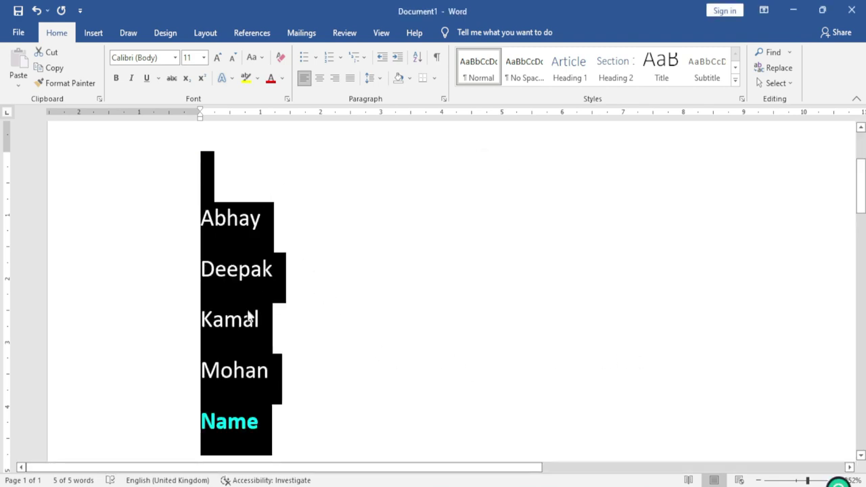
scroll(238, 385, "down", 1)
scroll(239, 386, "down", 1)
scroll(228, 345, "up", 2)
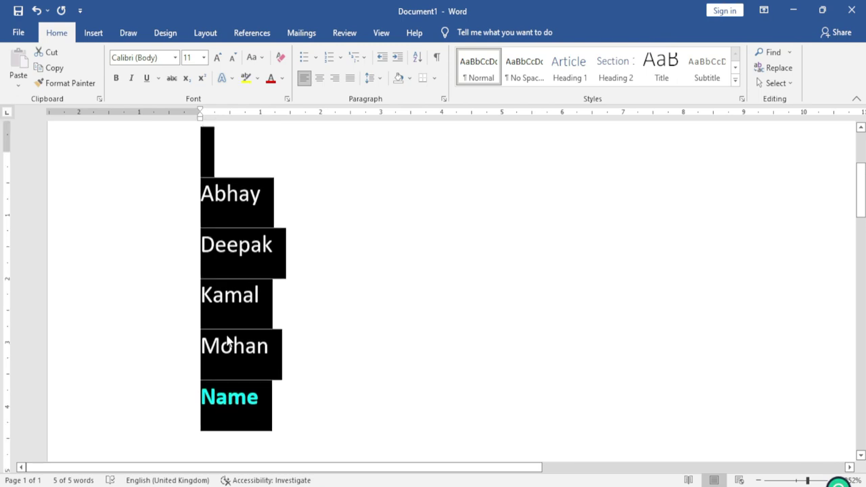
scroll(227, 338, "down", 2)
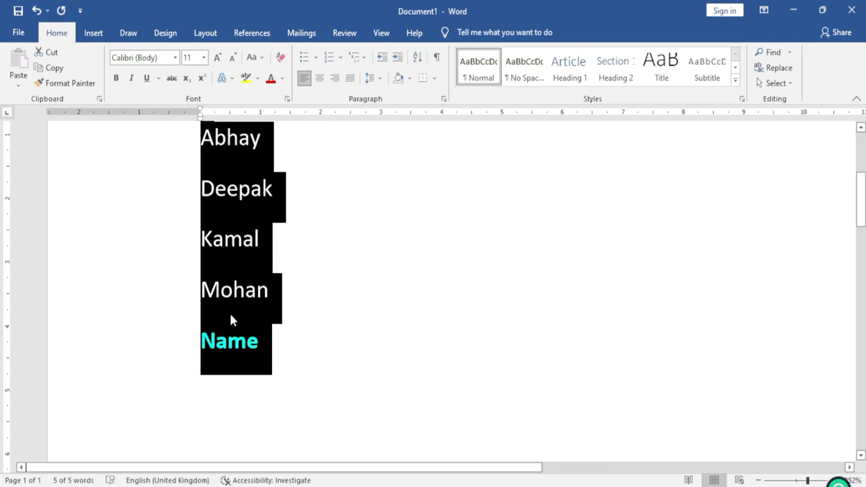
scroll(233, 291, "up", 2)
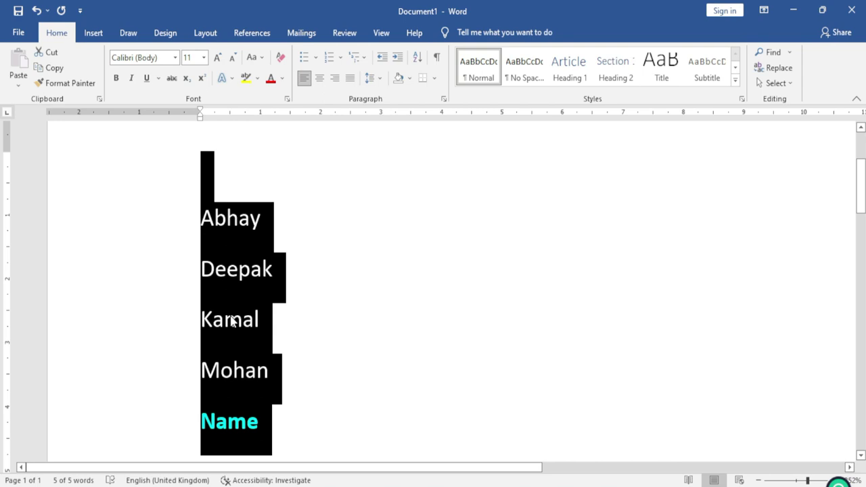
Undo the sort so the 'Name' heading returns to the top of the list.
left_click(374, 331)
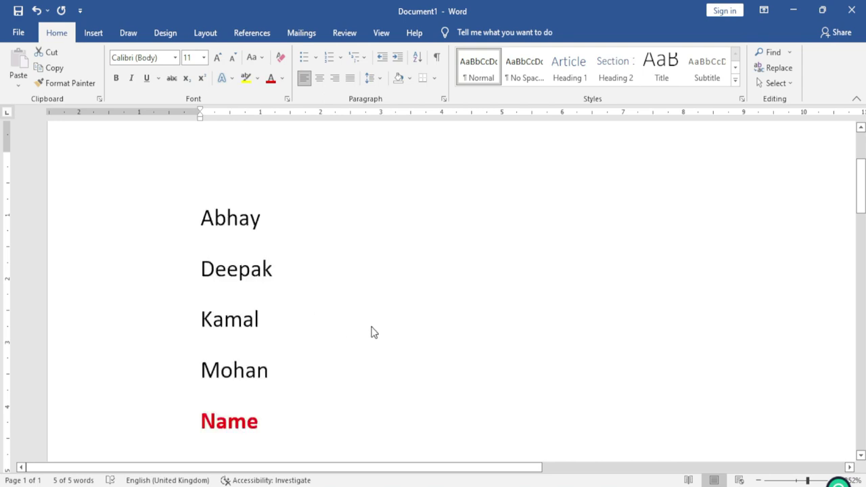
key("ctrl+z")
left_click(295, 277)
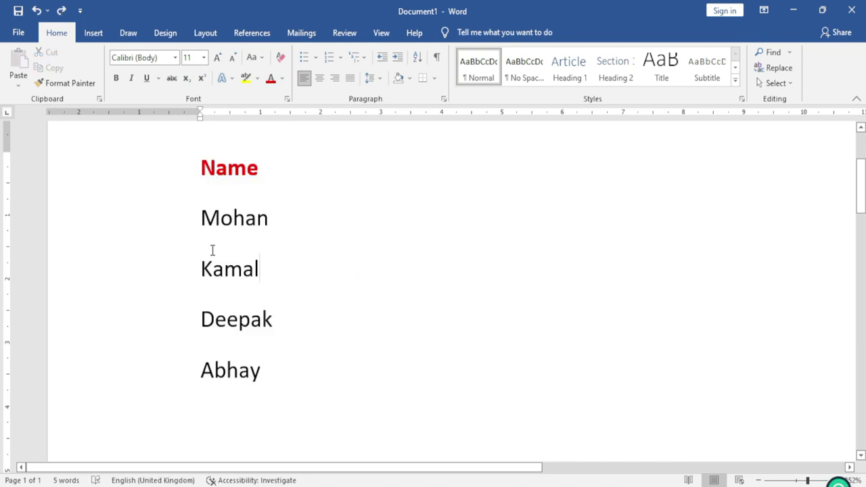
Add 'Pankaj' on a new line after Abhay and select the whole list.
left_click(270, 385)
key("Return")
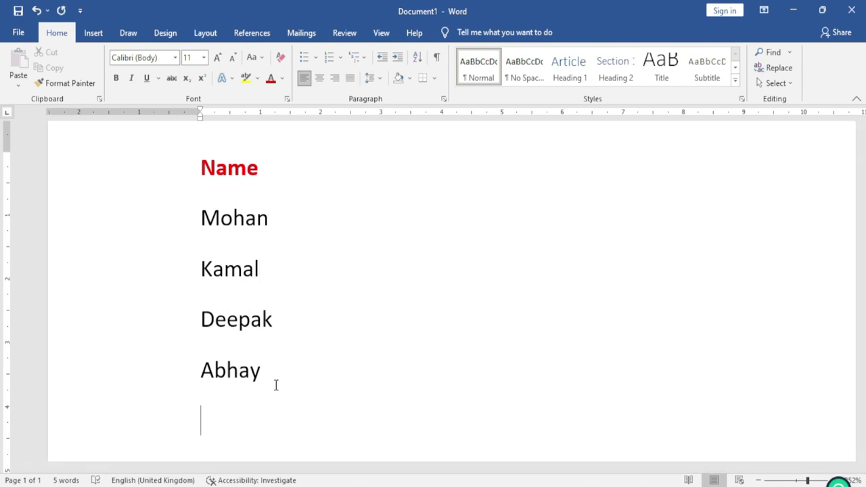
type("Pankaj")
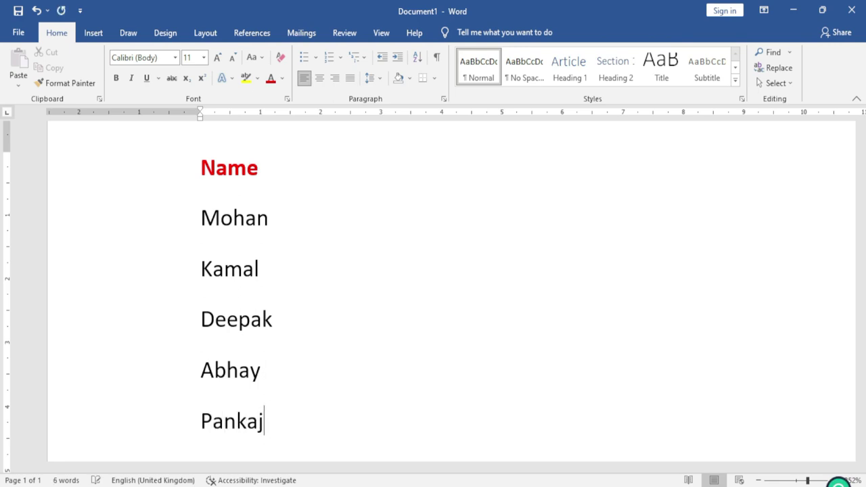
key("ctrl+a")
left_click(419, 58)
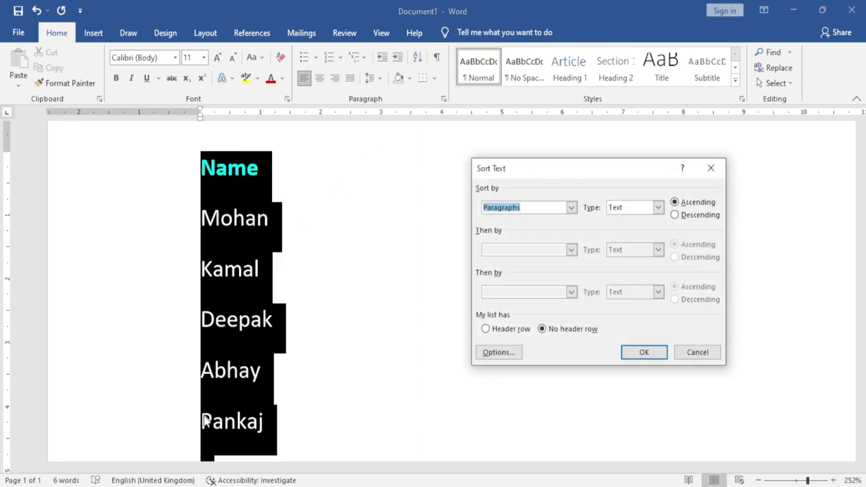
Sort paragraphs as text descending with a header row: Pankaj, Mohan, Kamal, Deepak, Abhay under Name.
left_click_drag(555, 169, 506, 142)
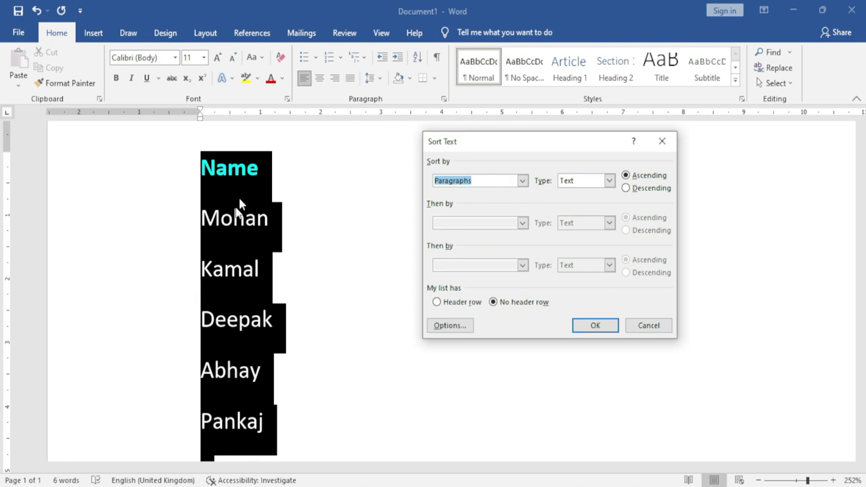
left_click(523, 181)
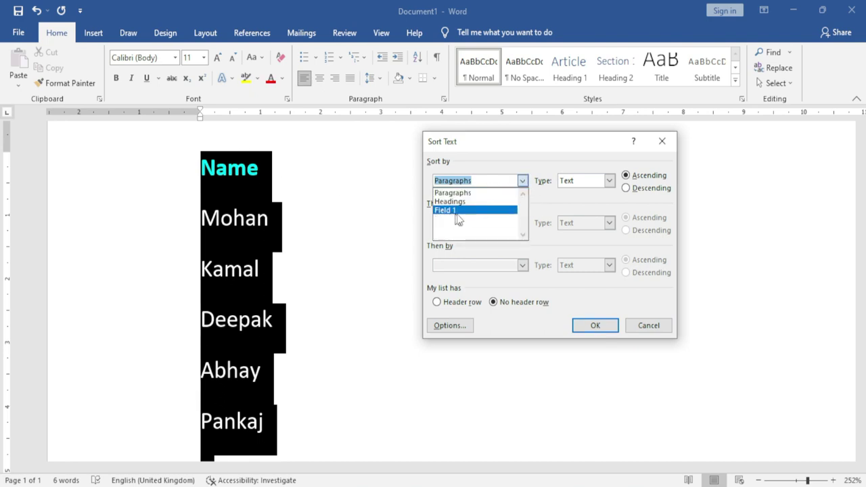
left_click(478, 193)
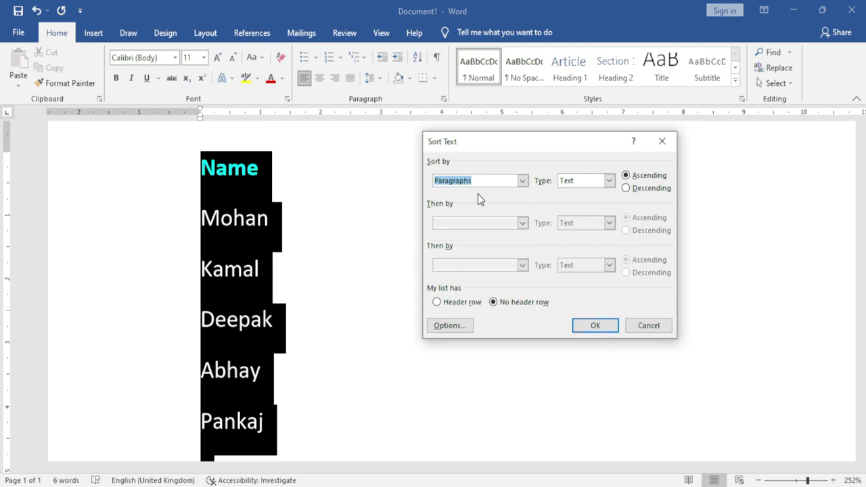
left_click(609, 183)
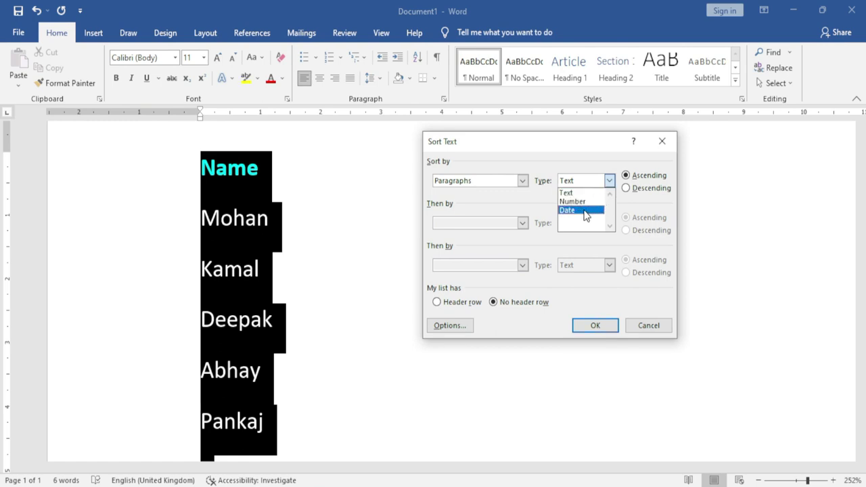
left_click(627, 210)
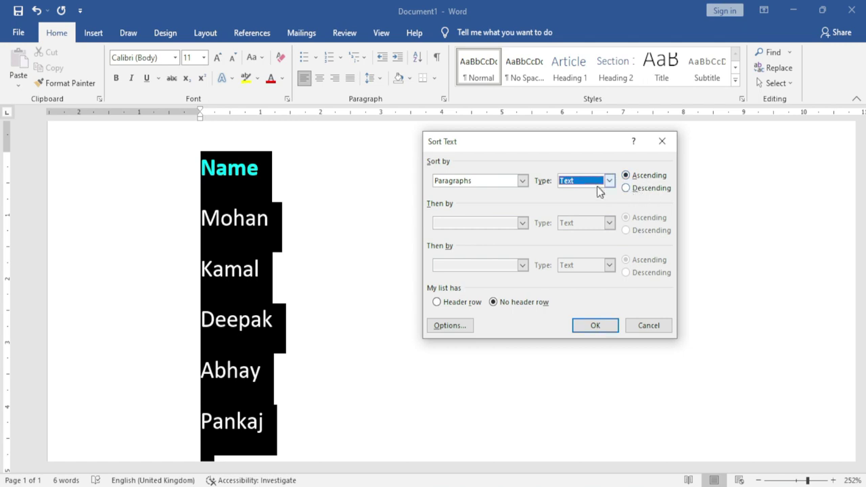
left_click(636, 191)
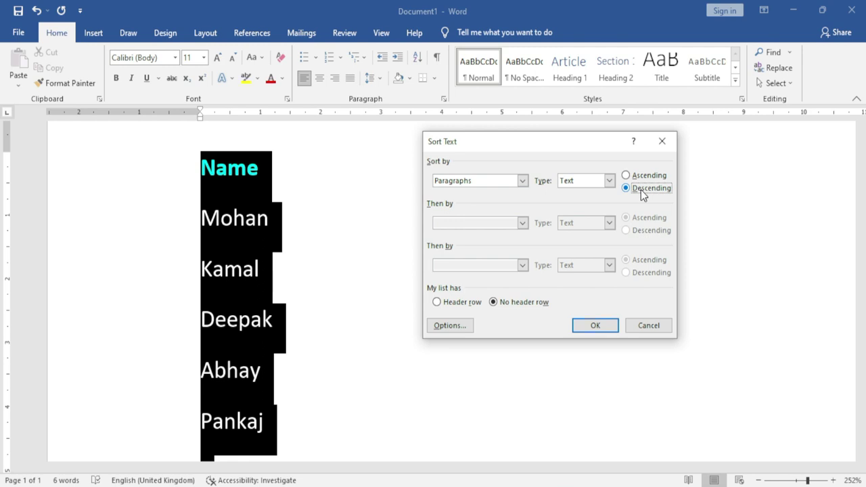
left_click(437, 302)
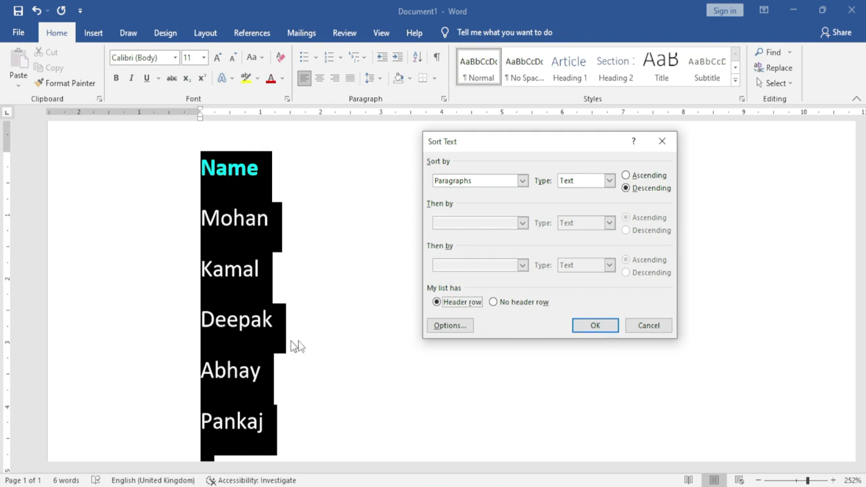
left_click(601, 326)
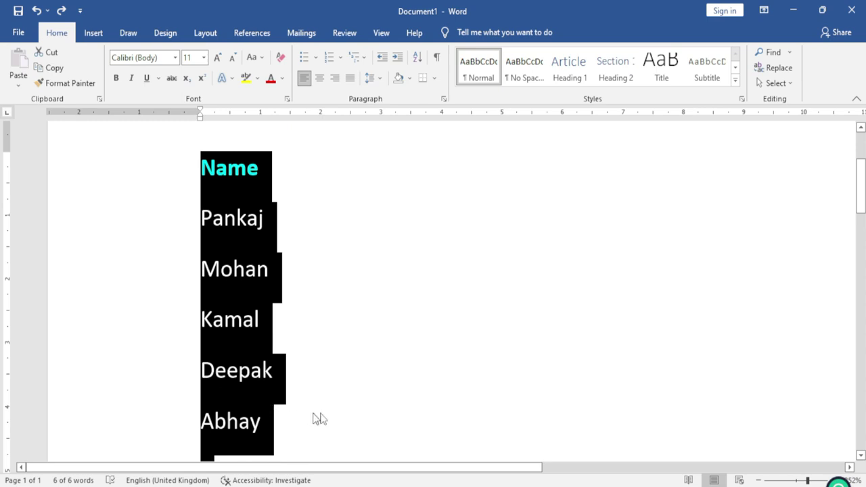
left_click(419, 57)
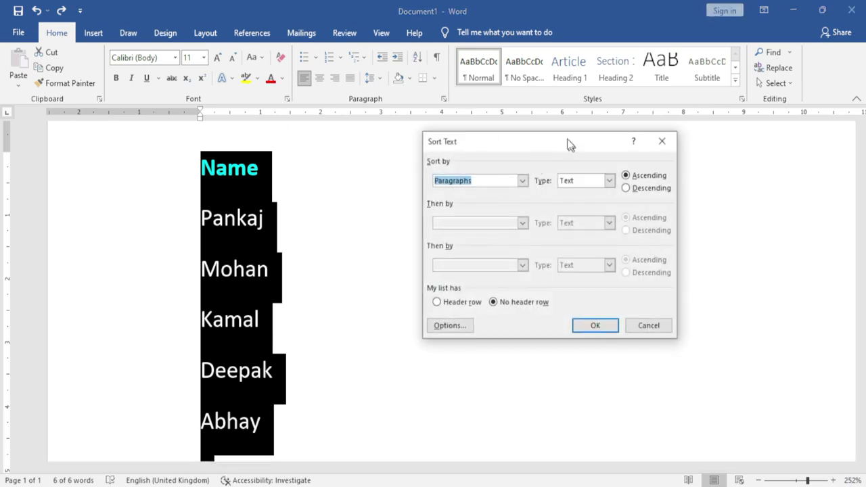
Sort the names ascending with a header row, keeping 'Name' at the top.
left_click_drag(569, 144, 597, 151)
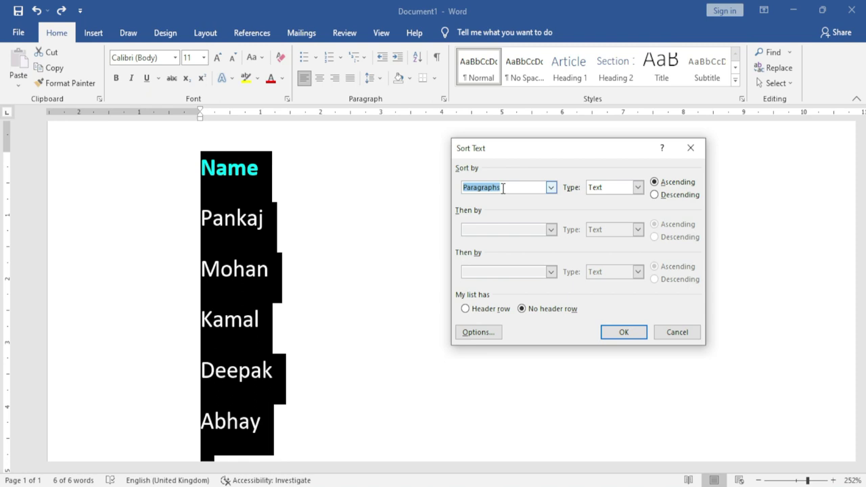
left_click(660, 184)
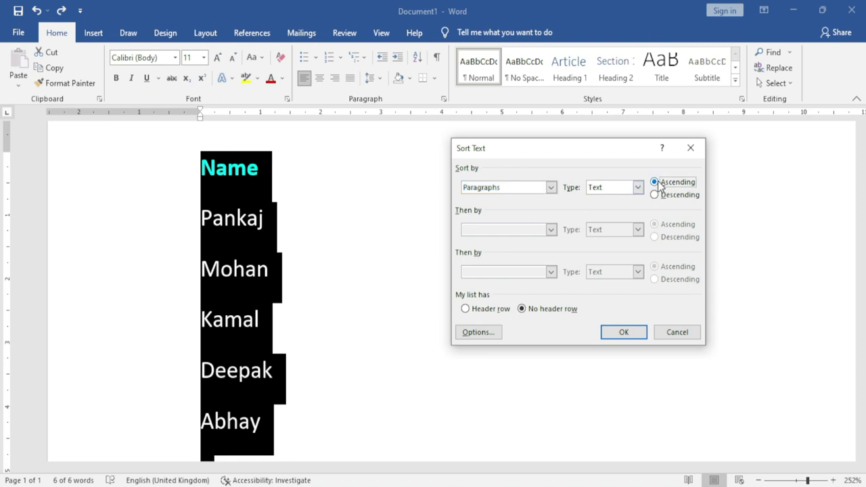
left_click(476, 311)
left_click(622, 334)
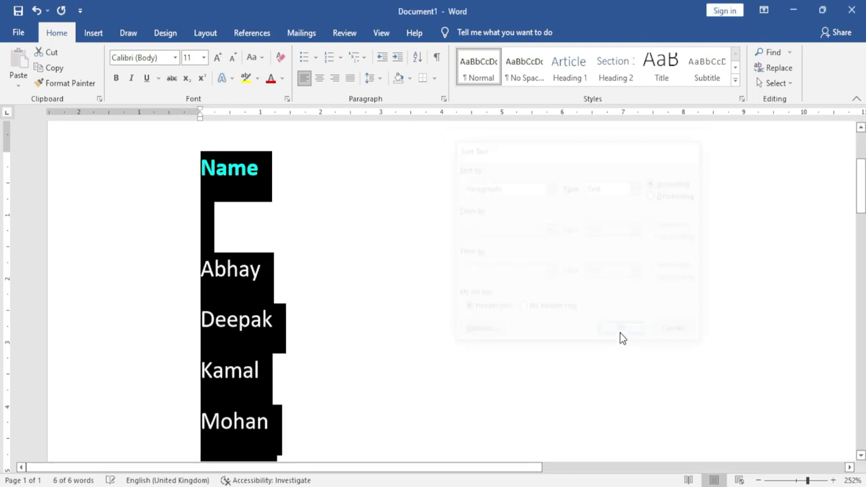
Remove the blank line left between the 'Name' heading and Abhay.
left_click(368, 279)
scroll(264, 230, "down", 2)
scroll(254, 265, "down", 3)
scroll(253, 265, "up", 2)
scroll(253, 265, "down", 1)
scroll(254, 265, "up", 2)
left_click(230, 223)
key("BackSpace")
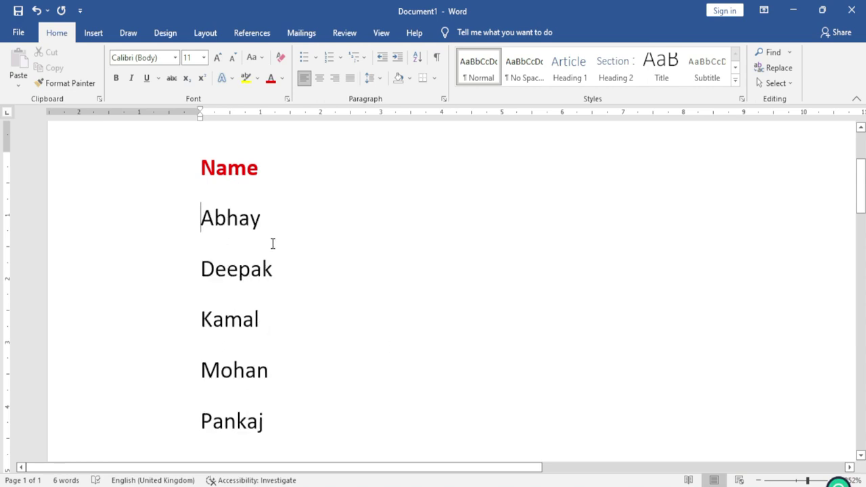
left_click(418, 58)
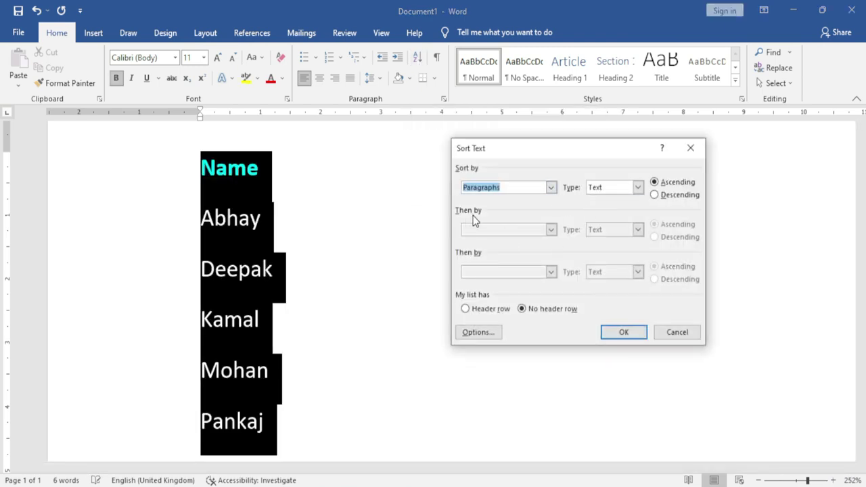
left_click(484, 333)
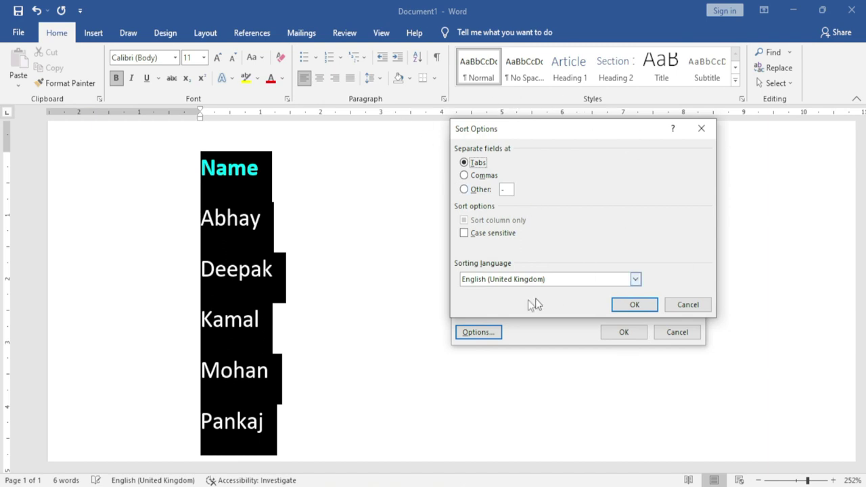
left_click(689, 305)
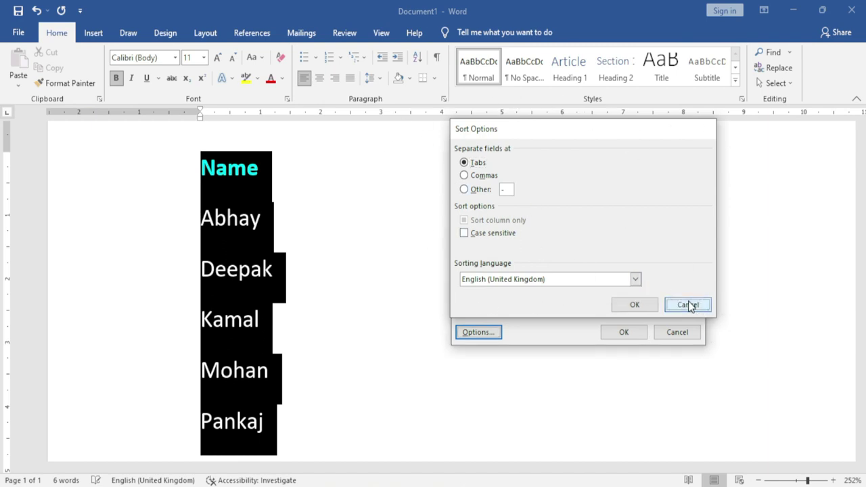
left_click(676, 333)
left_click(266, 188)
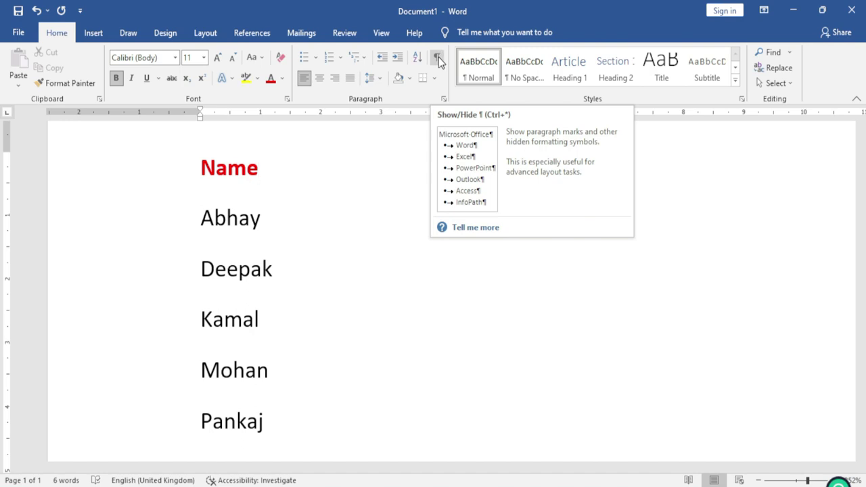
Turn on Show/Hide ¶ so paragraph marks appear from 'Name' through 'Pankaj'.
left_click(438, 59)
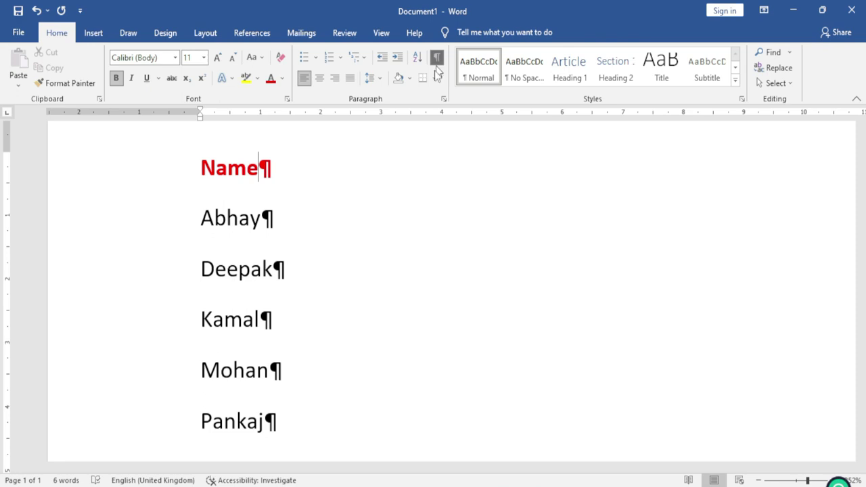
scroll(248, 244, "down", 2)
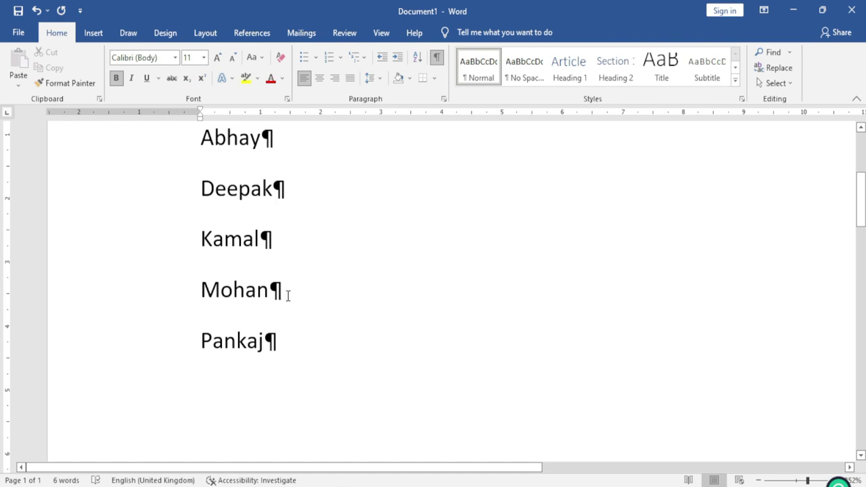
scroll(288, 296, "up", 4)
scroll(289, 295, "down", 2)
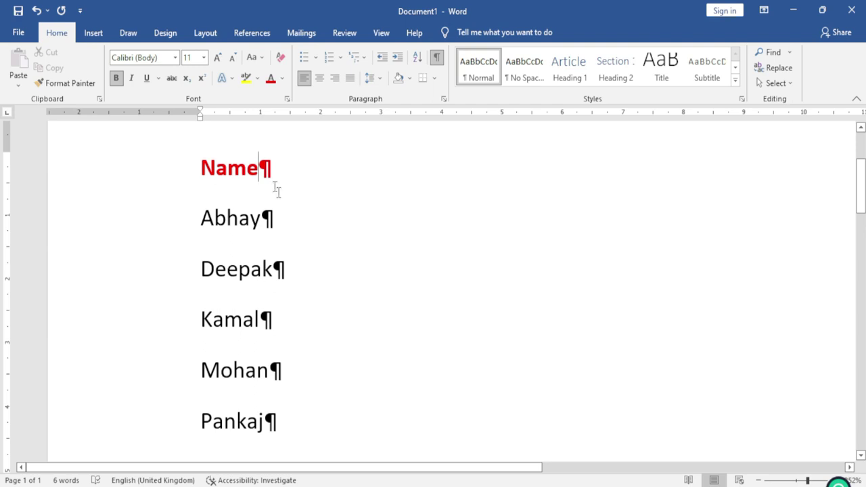
Clear the document, generate three sample paragraphs with =rand(3), and zoom out to about 96%.
key("ctrl+a")
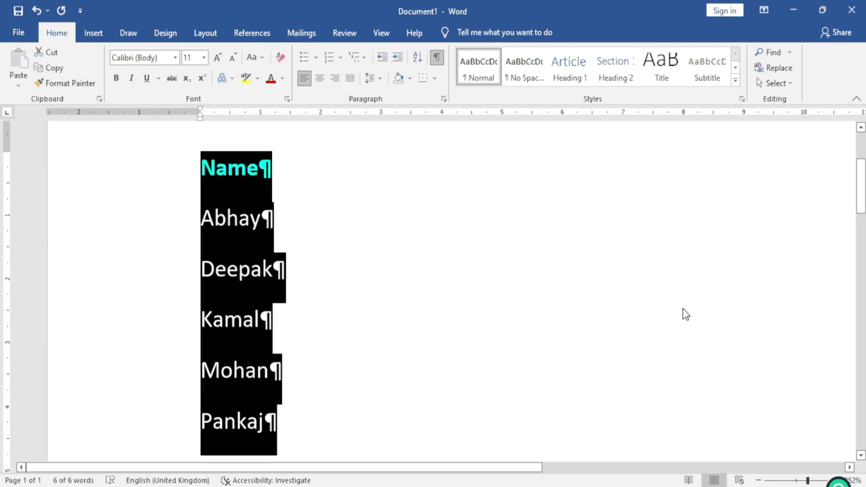
key("Delete")
type("=ra")
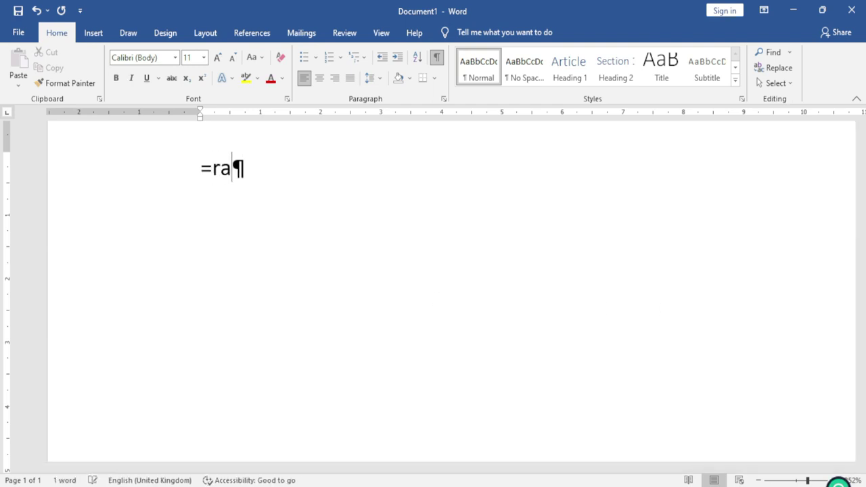
type("nd(")
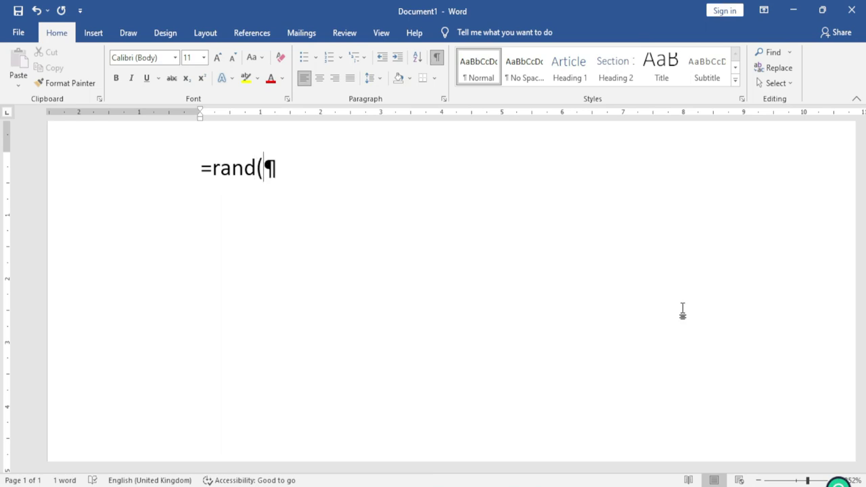
type("3)")
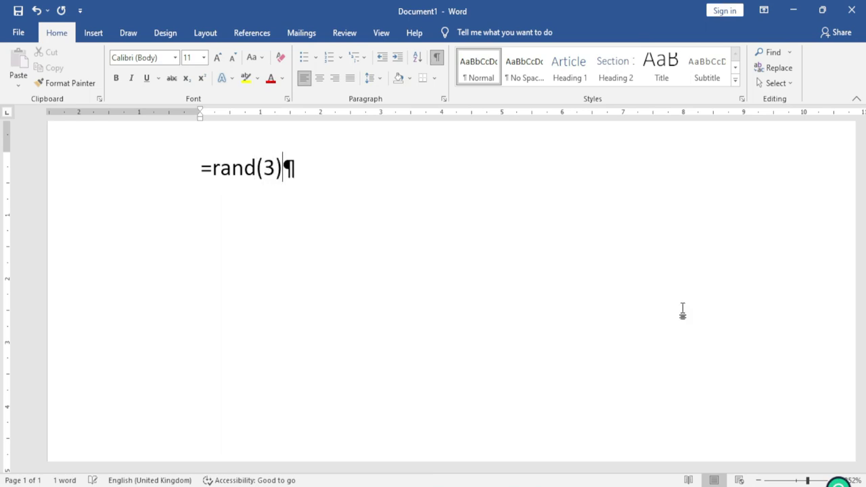
key("Return")
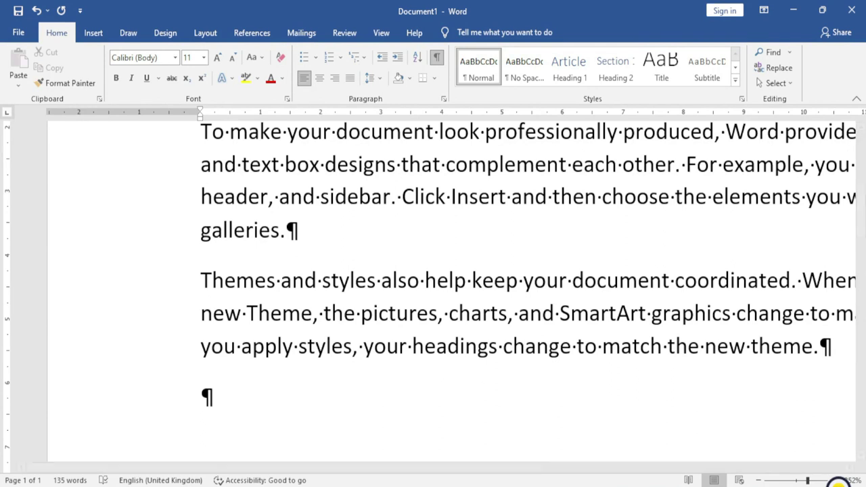
left_click_drag(808, 480, 796, 480)
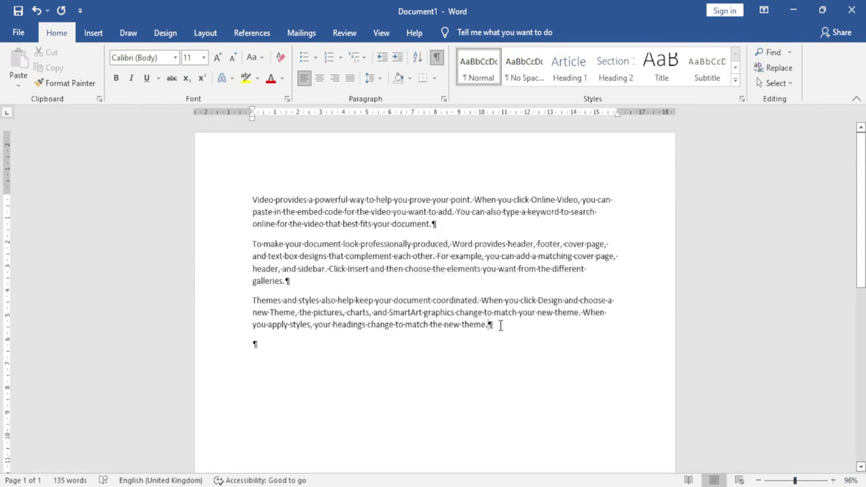
Zoom to 120% and turn off Show/Hide ¶ to hide the formatting marks.
left_click(834, 481)
left_click(834, 481)
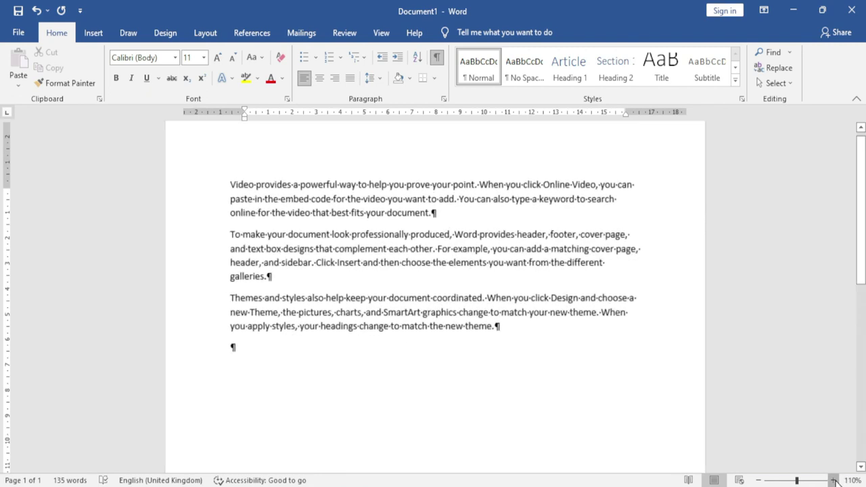
left_click(835, 481)
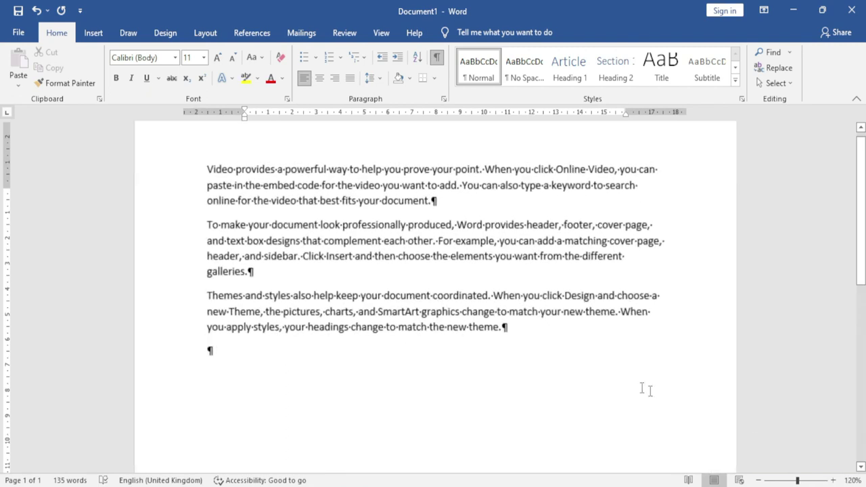
left_click(508, 327)
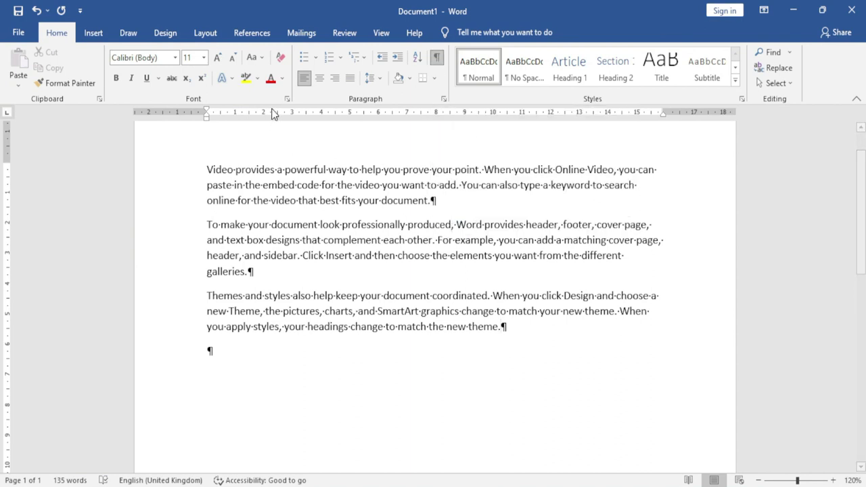
left_click(438, 61)
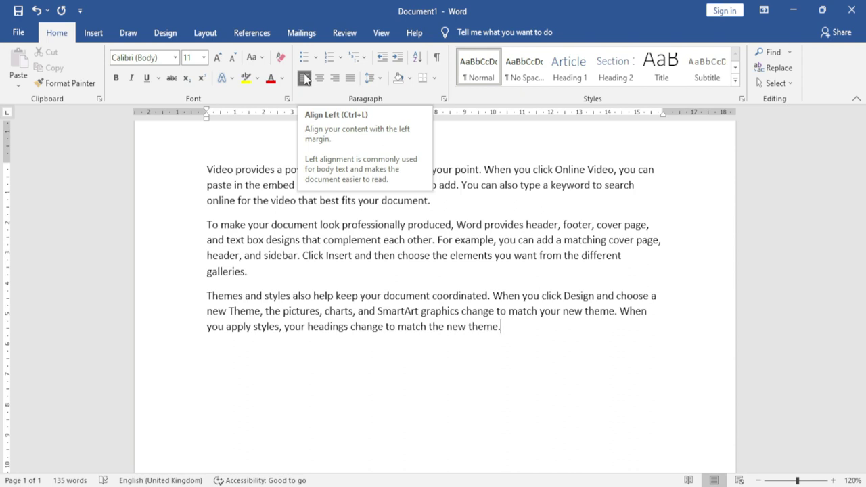
left_click(284, 169)
Break 'Video provides a' onto its own left-aligned line and delete the stray space before 'powerful'.
key("Return")
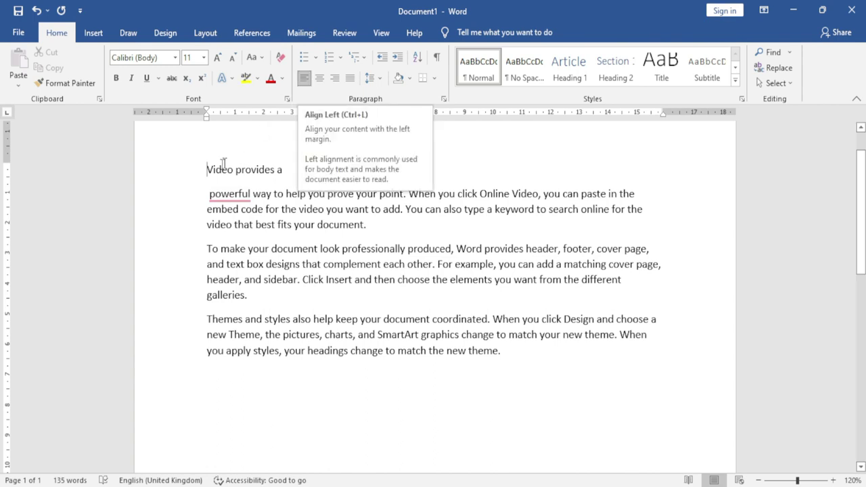
left_click(323, 78)
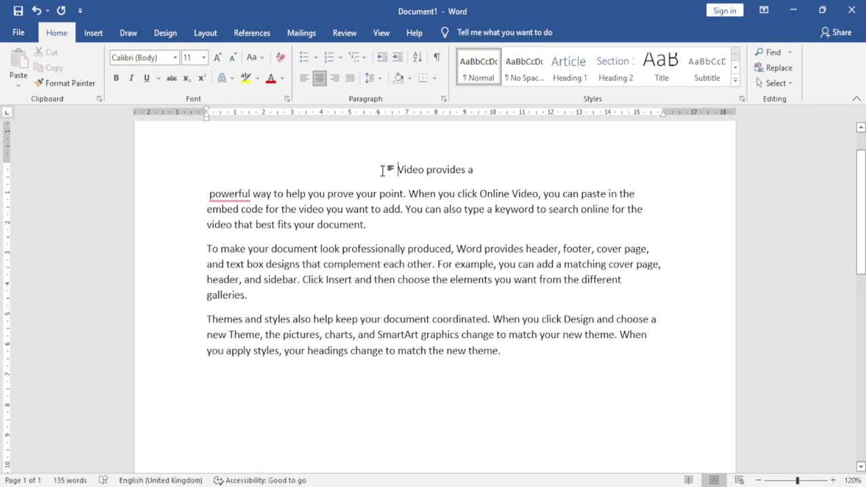
left_click(334, 80)
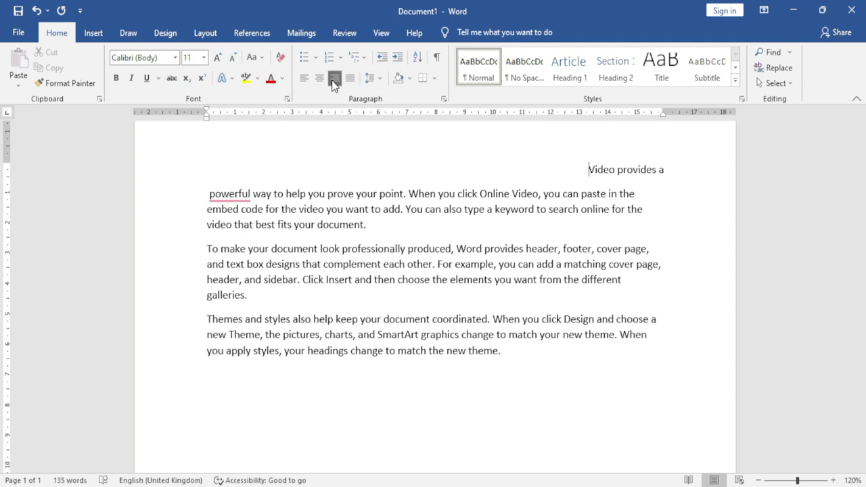
left_click(304, 79)
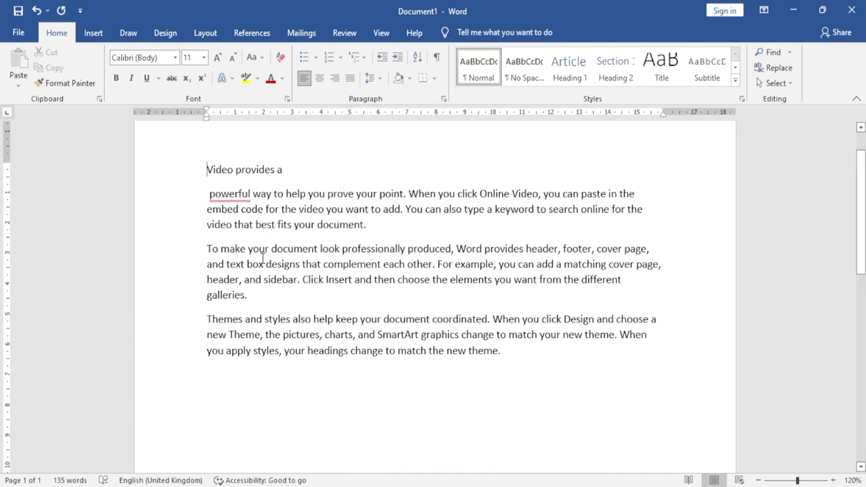
left_click(209, 197)
key("BackSpace")
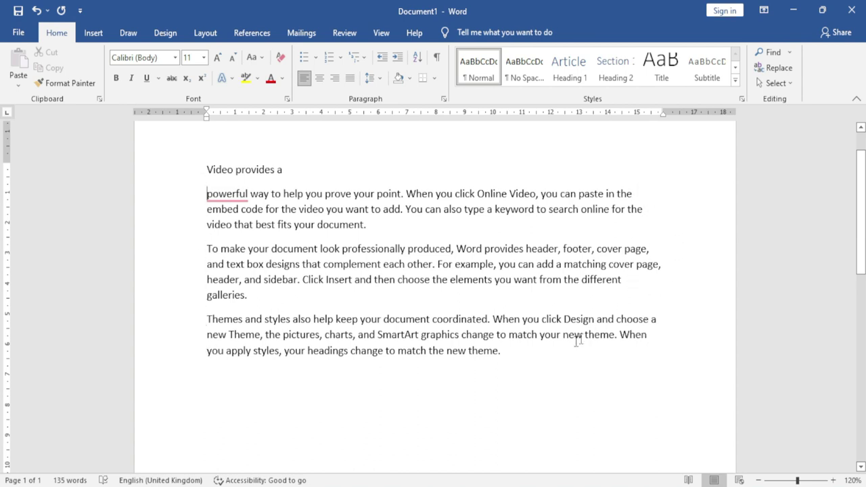
Select all the text and justify every paragraph.
left_click_drag(503, 351, 218, 158)
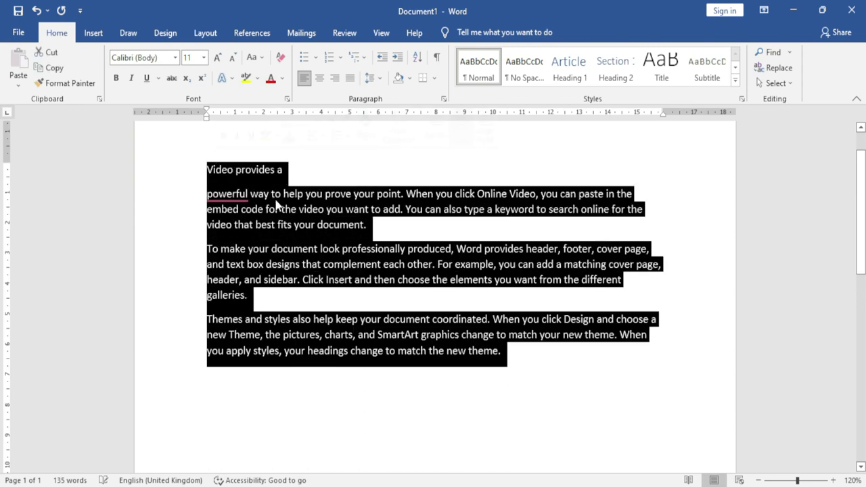
left_click(350, 79)
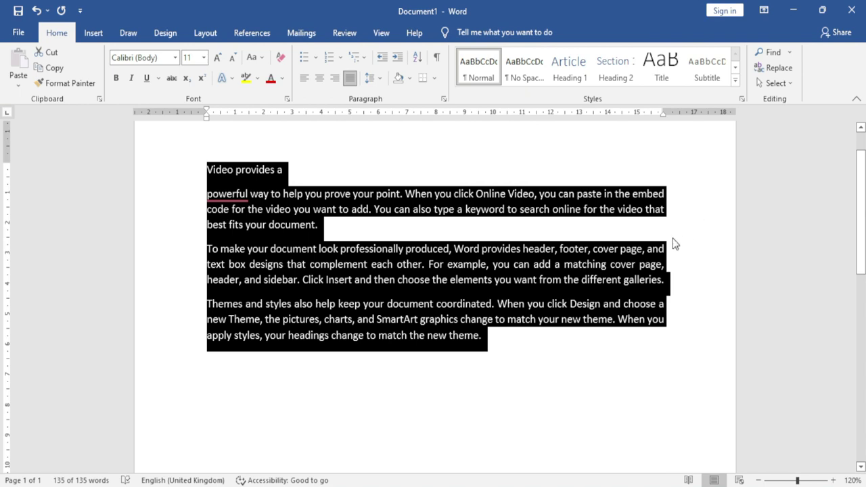
left_click(667, 194)
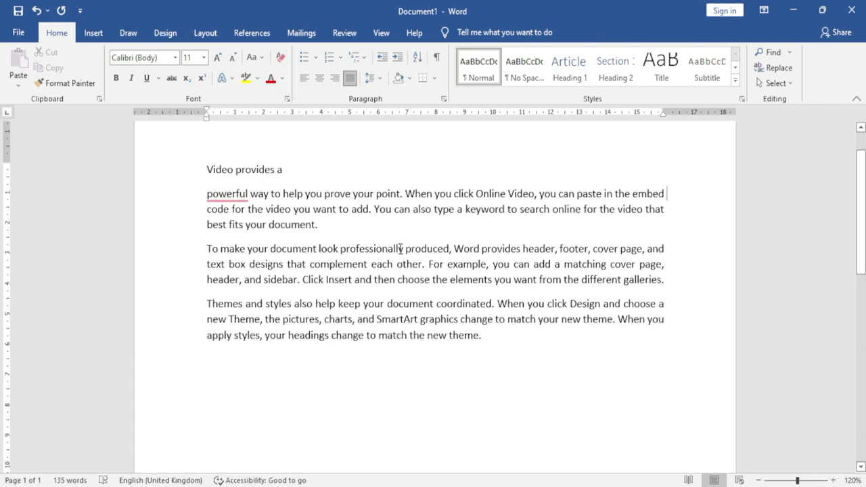
Type filler text 'sfdsdfsdfsdfs sdf sdf sd fsd f sdf' after 'professionally' to test justification.
type("sfdsdfsdf")
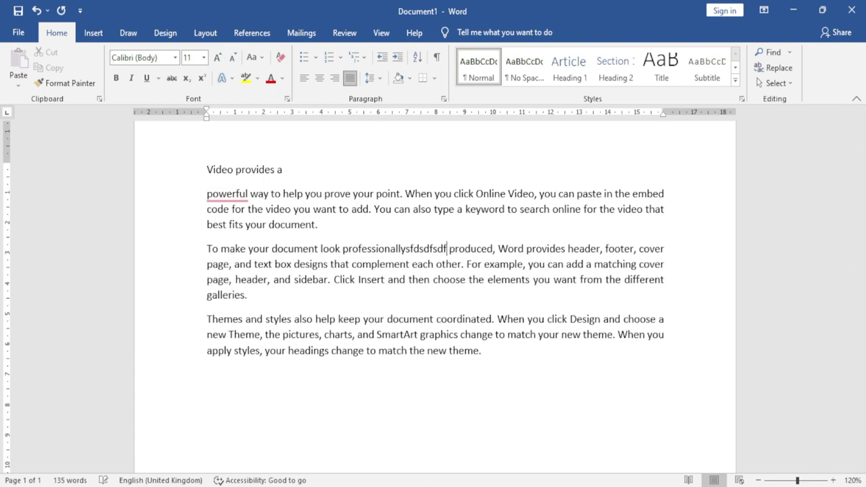
key("Return")
type("fsdds")
key("BackSpace")
key("BackSpace")
key("BackSpace")
type("sdfs sdf sdf sd fsd f")
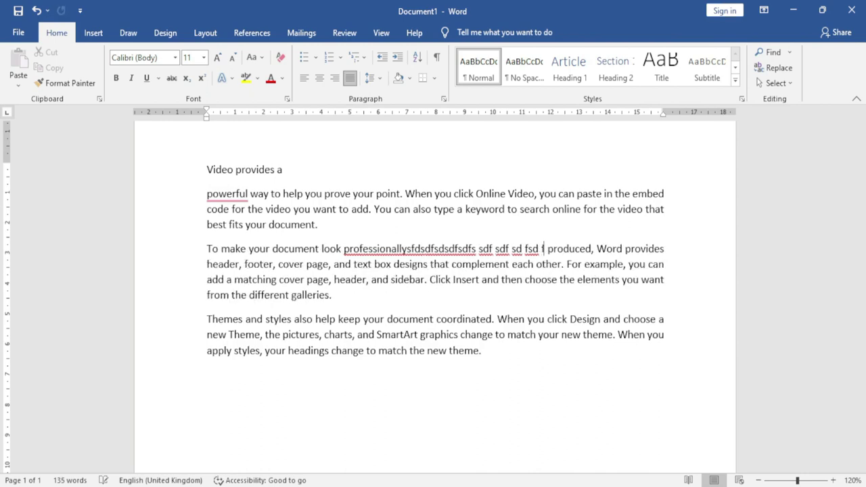
type(" sdf")
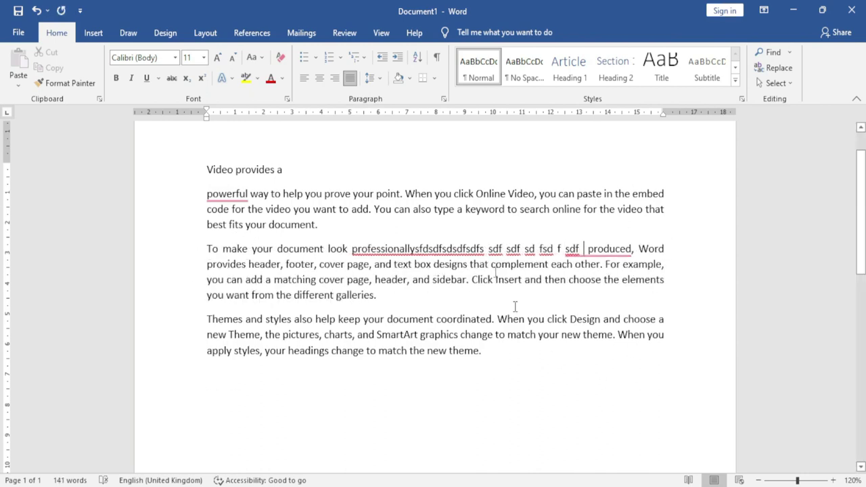
left_click(383, 82)
left_click(476, 370)
With all text selected, look over the Line Spacing options, then bring up the Shading palette.
left_click_drag(473, 347, 203, 147)
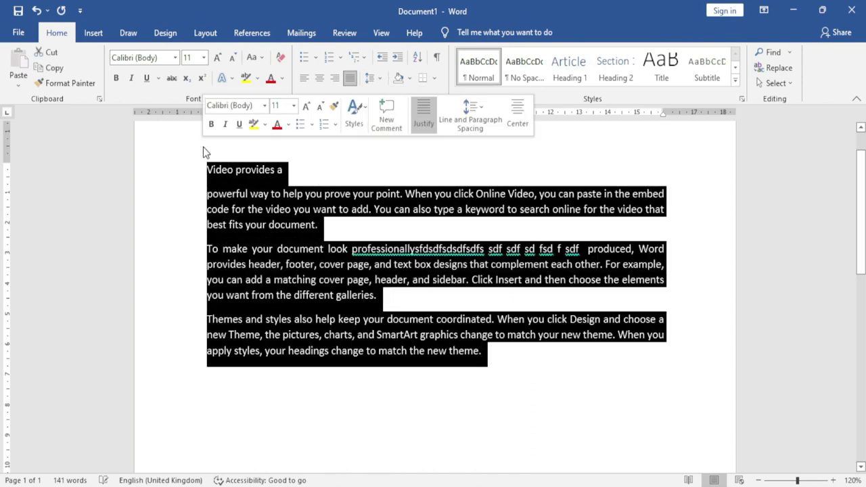
left_click(382, 80)
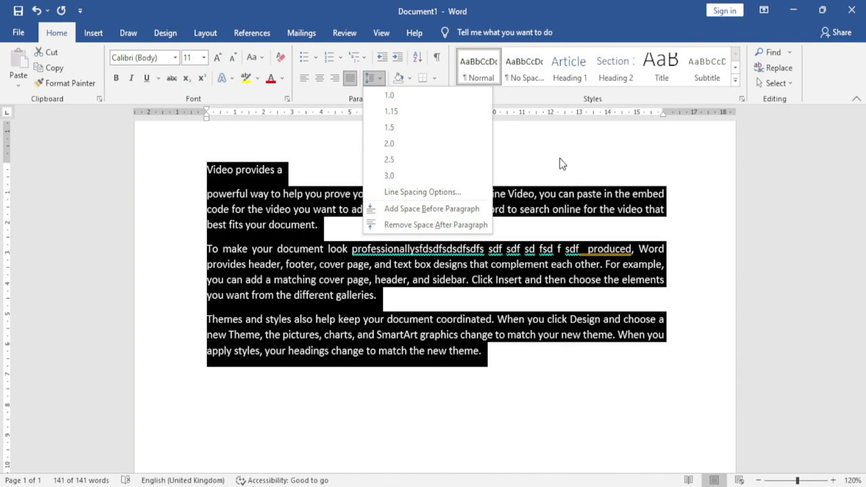
left_click(560, 159)
left_click(409, 78)
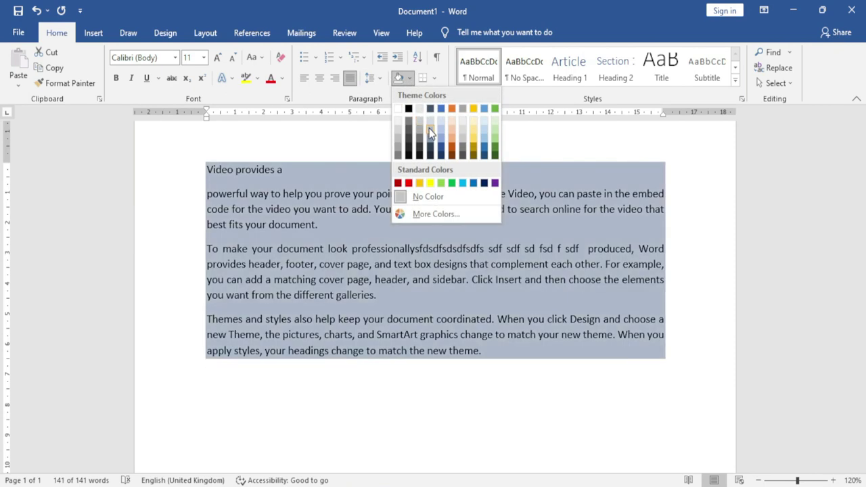
Shade the 'Video provides a' line yellow.
left_click(570, 144)
left_click(375, 173)
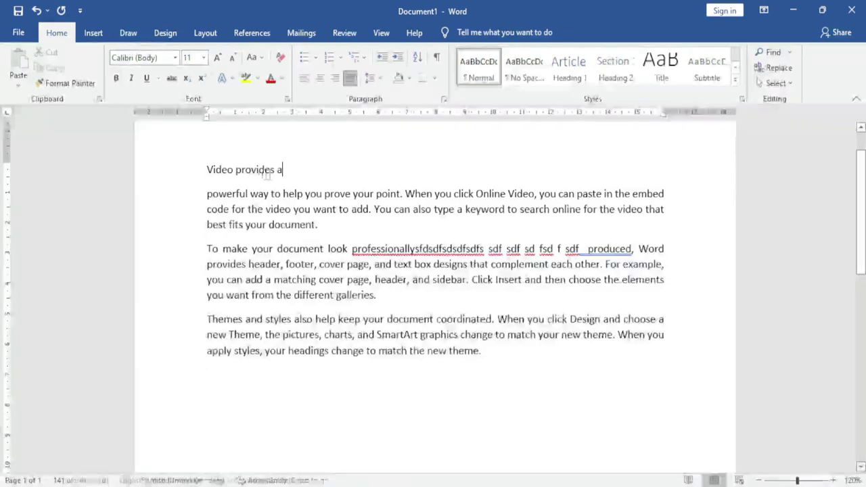
left_click(183, 172)
left_click(409, 79)
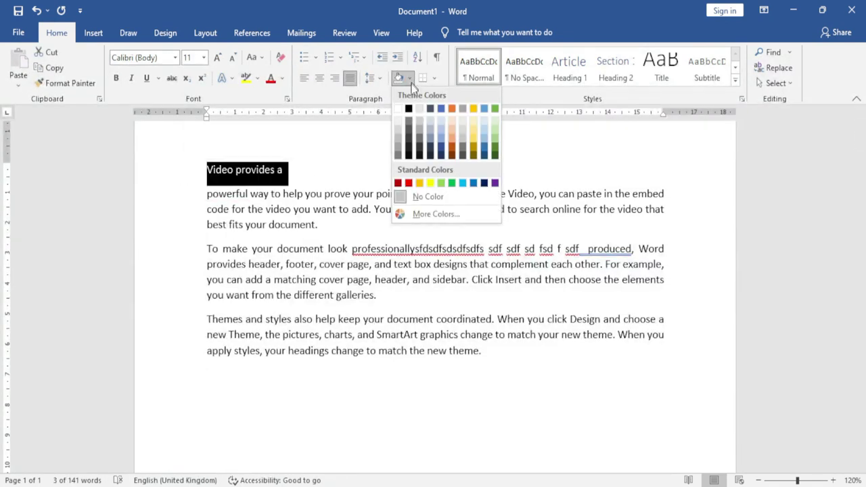
left_click(429, 183)
left_click(325, 222)
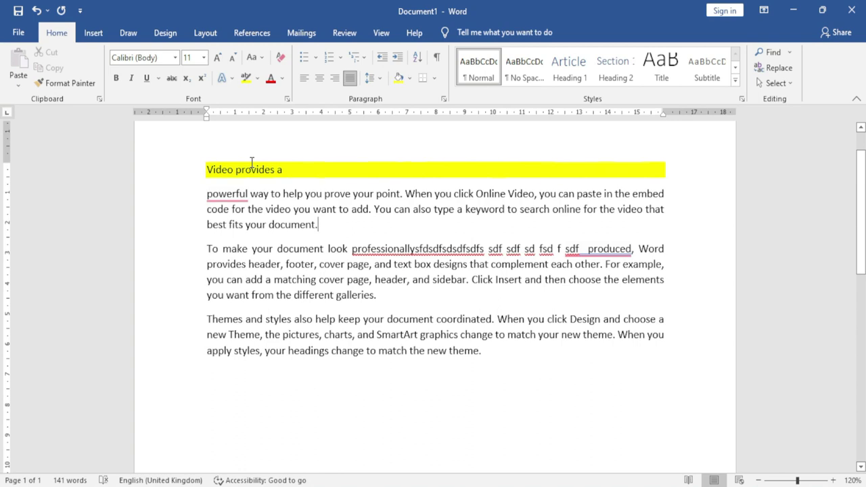
Remove the yellow shading from the 'Video provides a' line with No Color.
left_click(176, 172)
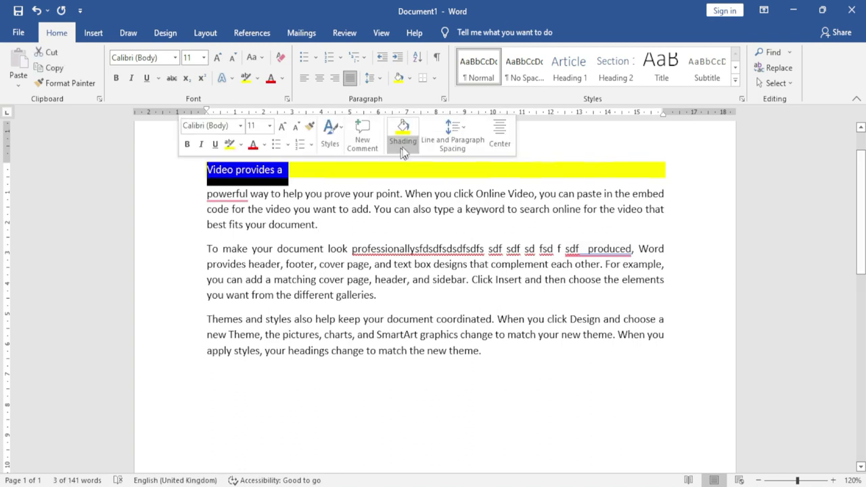
left_click(409, 78)
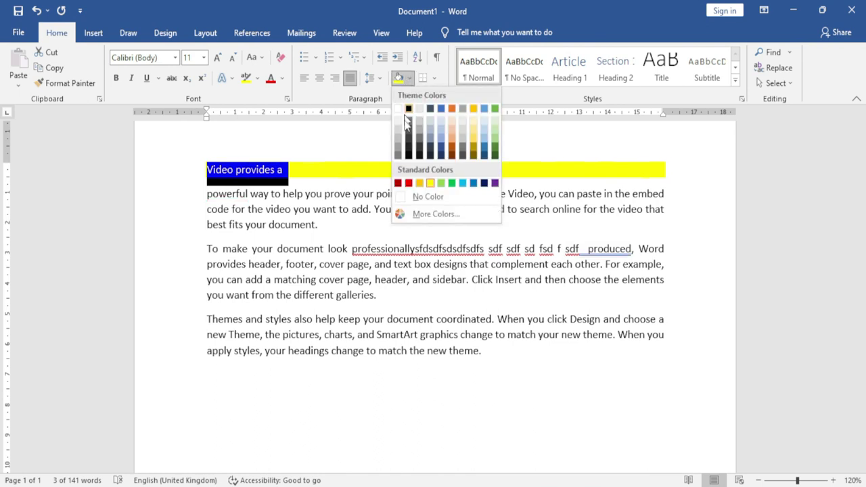
left_click(427, 197)
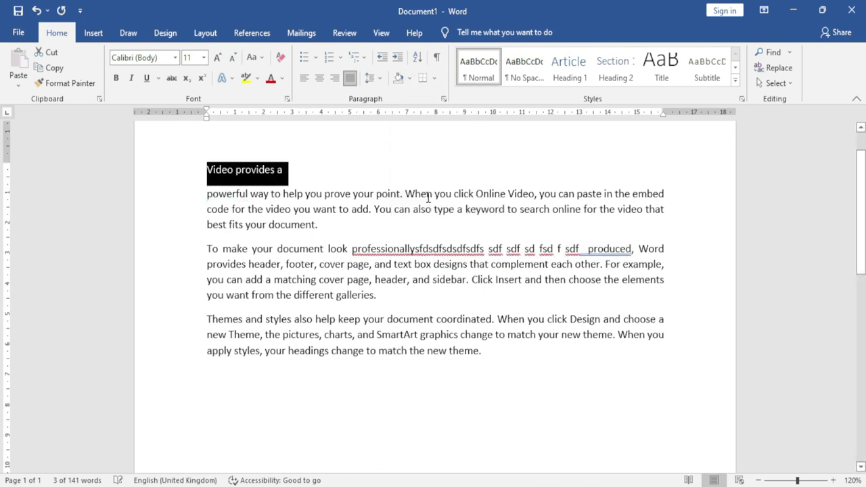
left_click(338, 162)
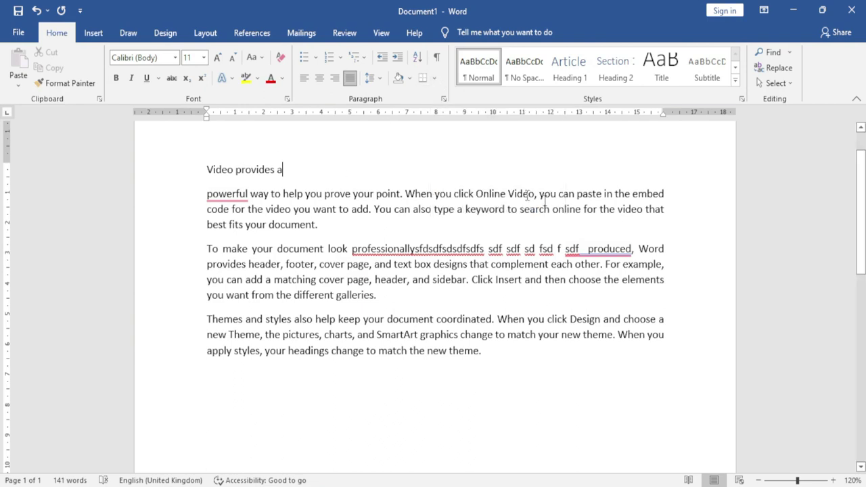
Apply All Borders to the four sample paragraphs, including the 'Video provides a' line.
mouse_move(482, 352)
left_mouse_down()
mouse_move(284, 201)
mouse_move(206, 169)
left_mouse_up()
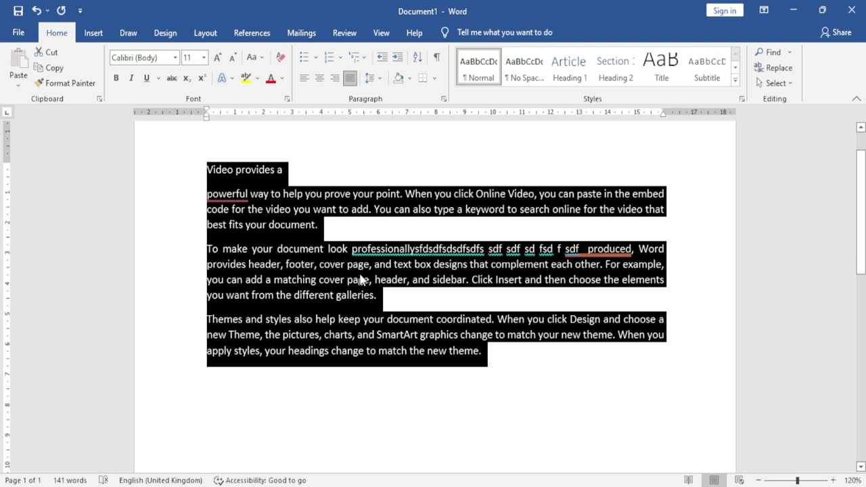
left_click(434, 78)
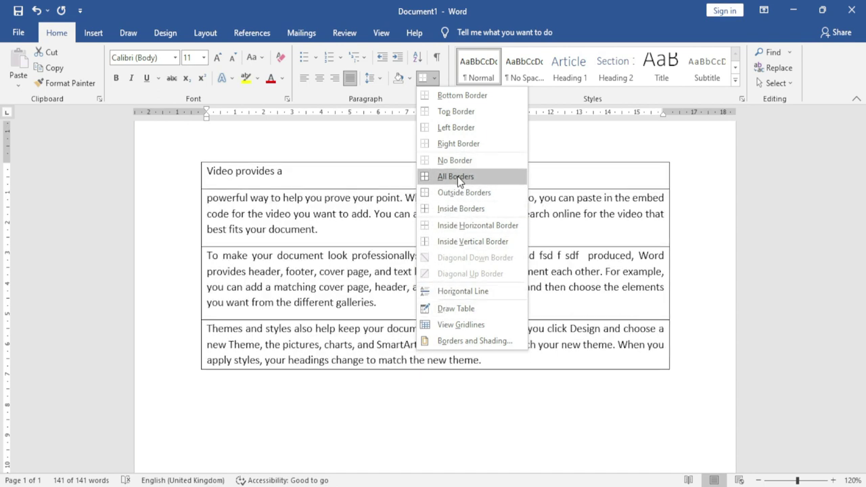
left_click(458, 176)
left_click(377, 176)
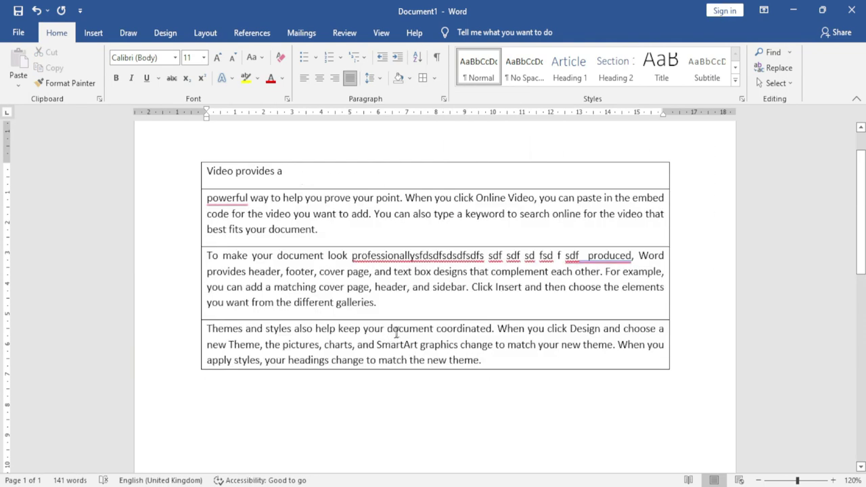
left_click(435, 77)
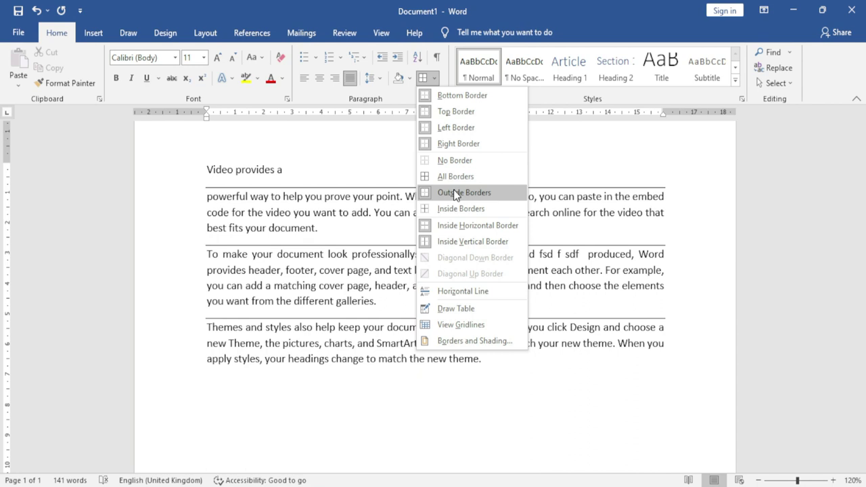
Use Draw Table to add a single-column table at the document's end, split into three rows.
left_click(472, 310)
scroll(426, 363, "down", 3)
scroll(429, 350, "down", 3)
scroll(429, 350, "down", 1)
left_click_drag(239, 201, 637, 381)
left_click_drag(244, 260, 495, 260)
left_click_drag(240, 308, 477, 309)
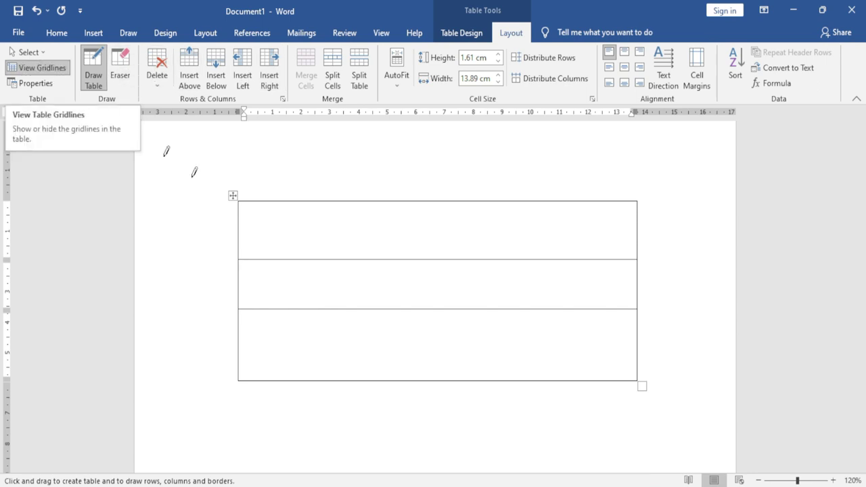
left_click(314, 302)
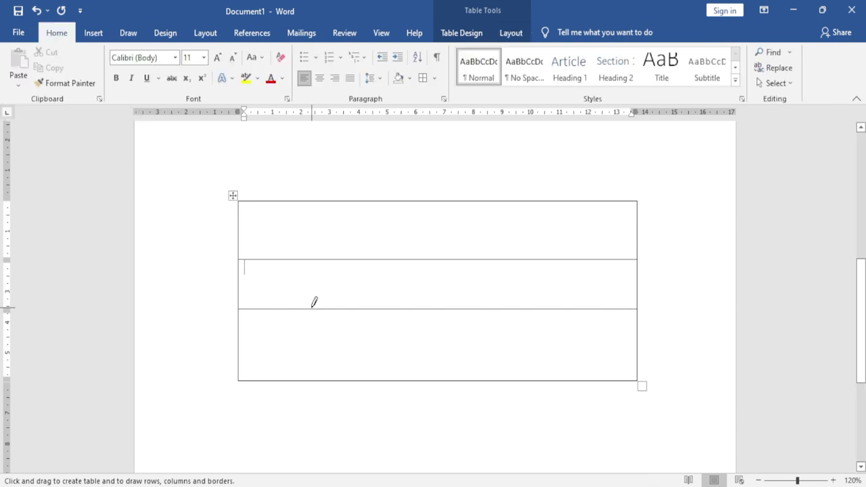